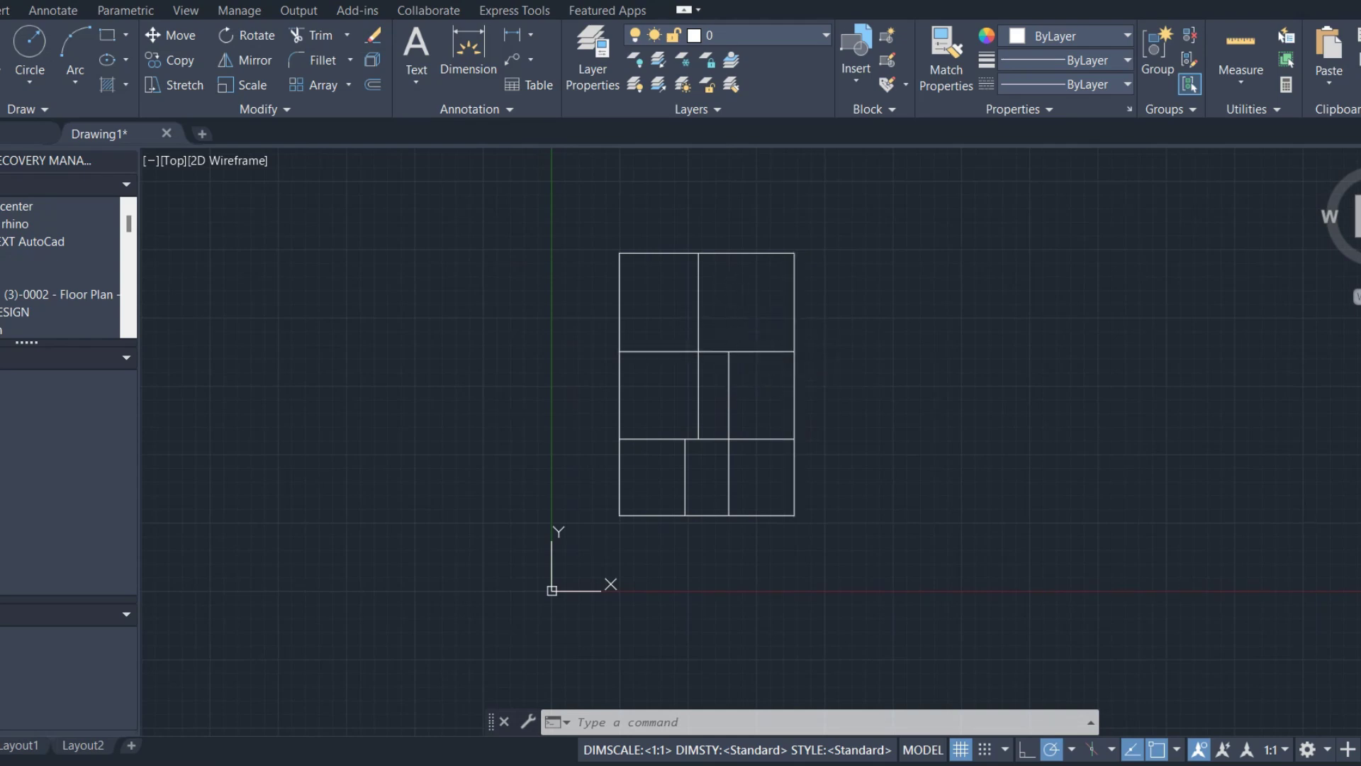
- Run the YQArch line-to-wall command (XWW) on all the floor plan lines
text(XWW)
key(Return)
key(Return)
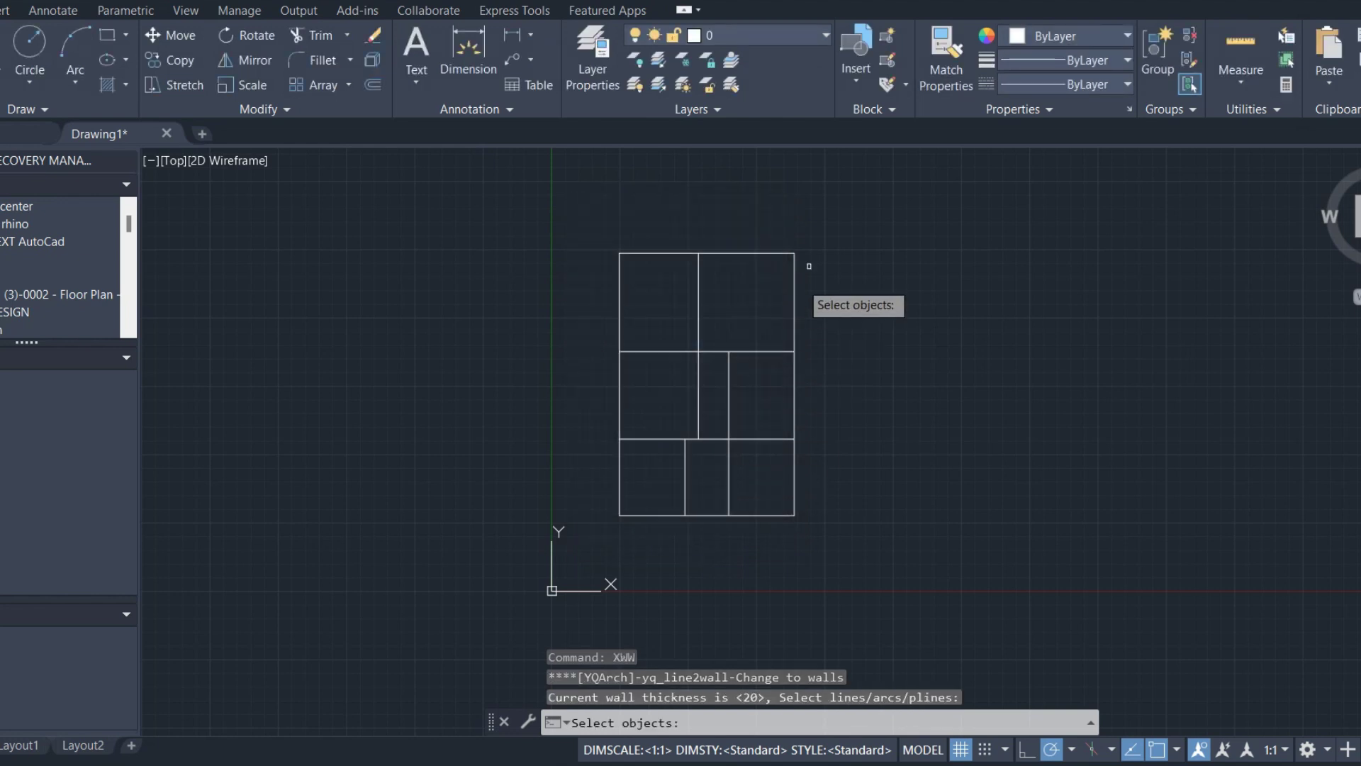
click(830, 218)
click(556, 566)
key(Return)
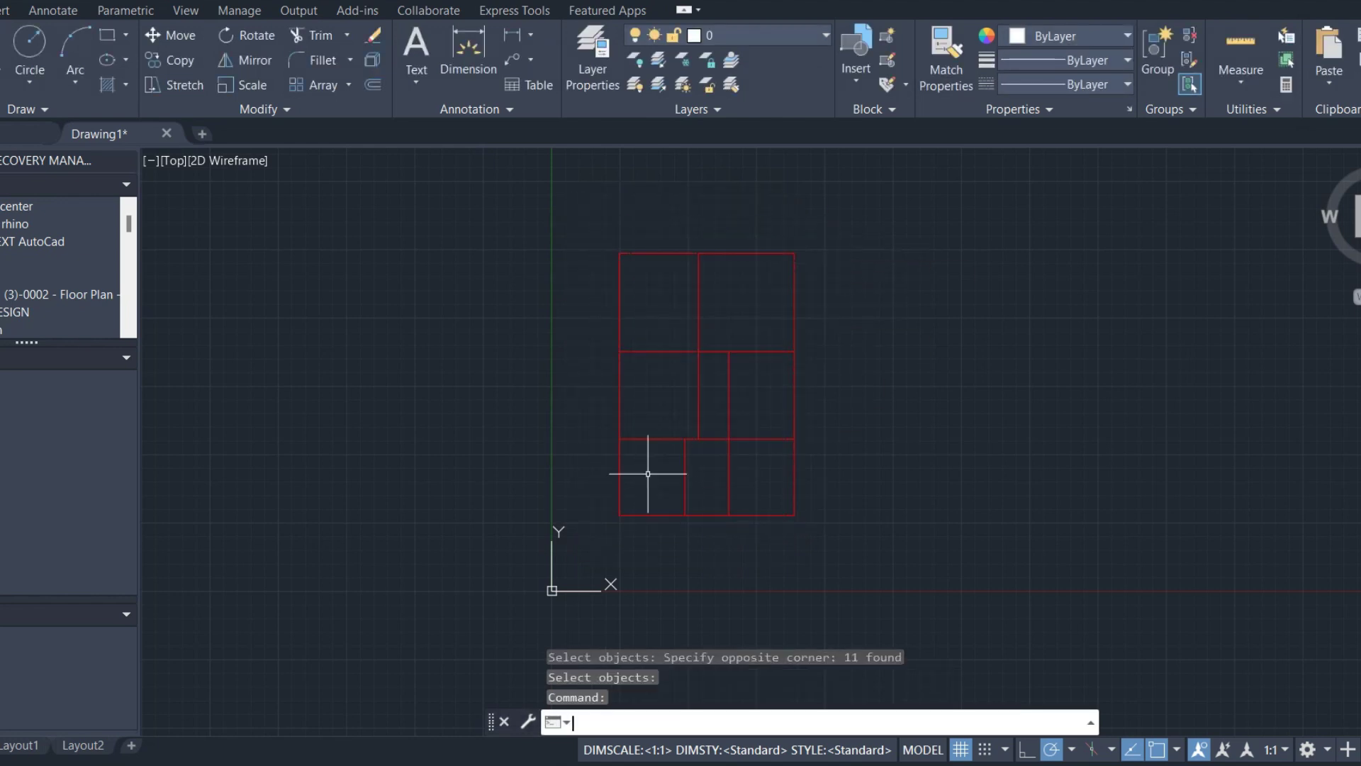
- Run the line-to-wall conversion again on the whole plan to generate walls 20 thick
key(Return)
key(Return)
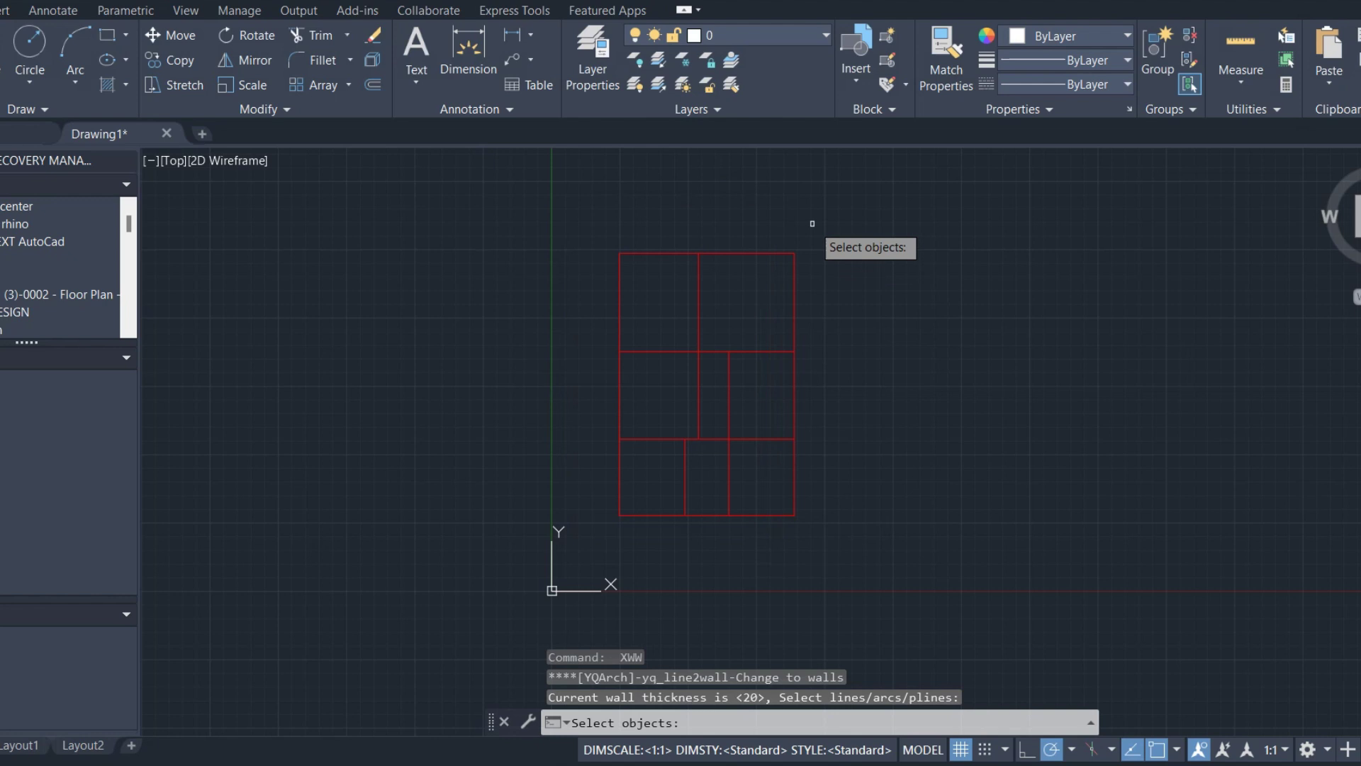
click(815, 227)
click(556, 532)
key(Return)
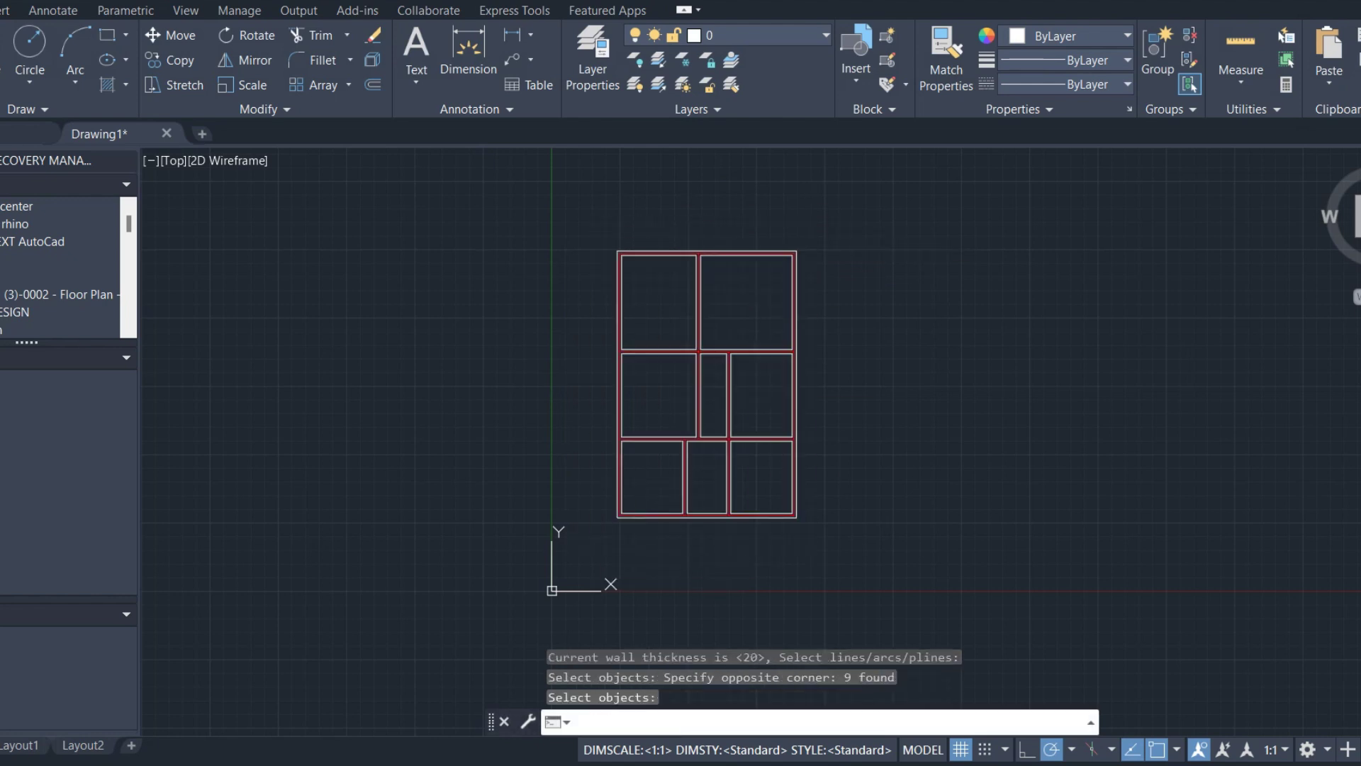
key(Return)
key(Return)
scroll(702, 429, up, 2)
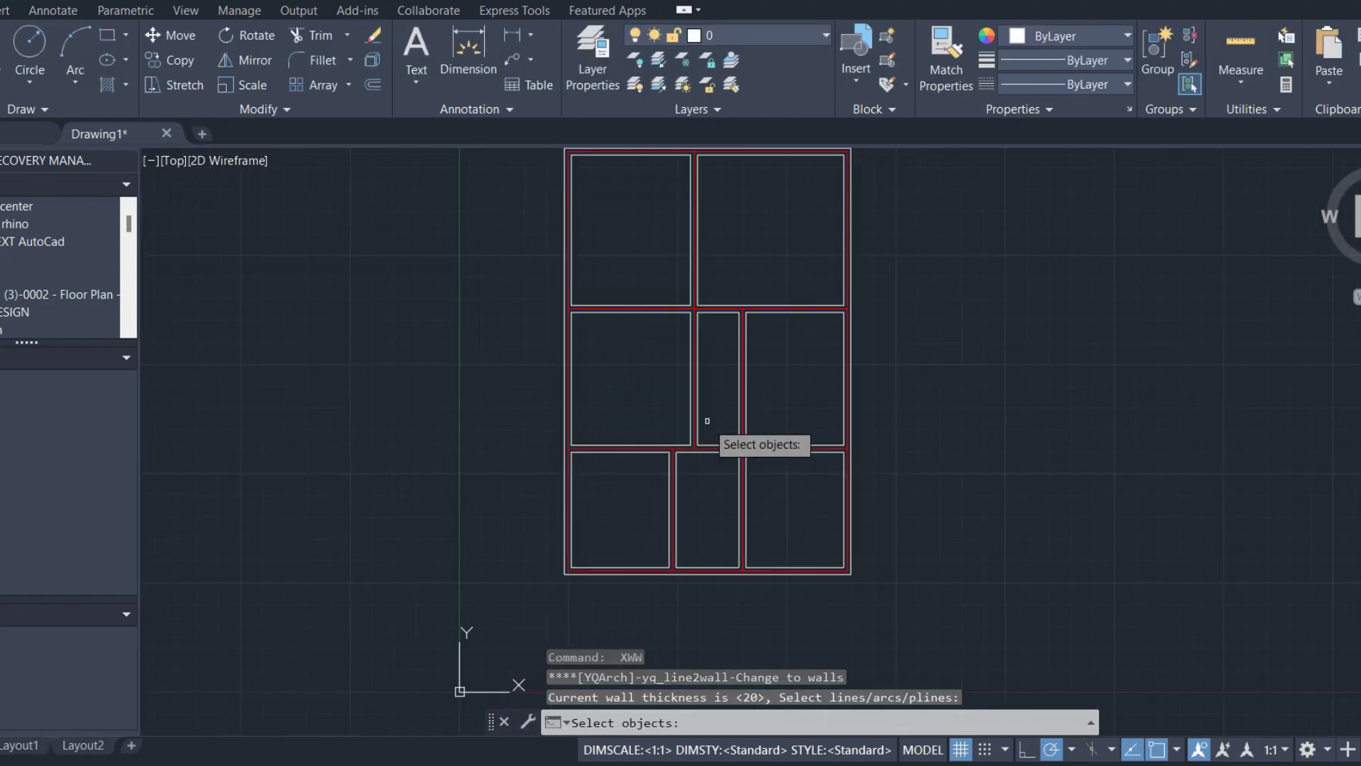
key(Escape)
- Insert 90-wide doors in the lower middle room's upper, left and right walls, swinging out into the adjoining spaces
scroll(723, 421, up, 2)
scroll(725, 422, down, 2)
middle_drag(707, 425, 720, 460)
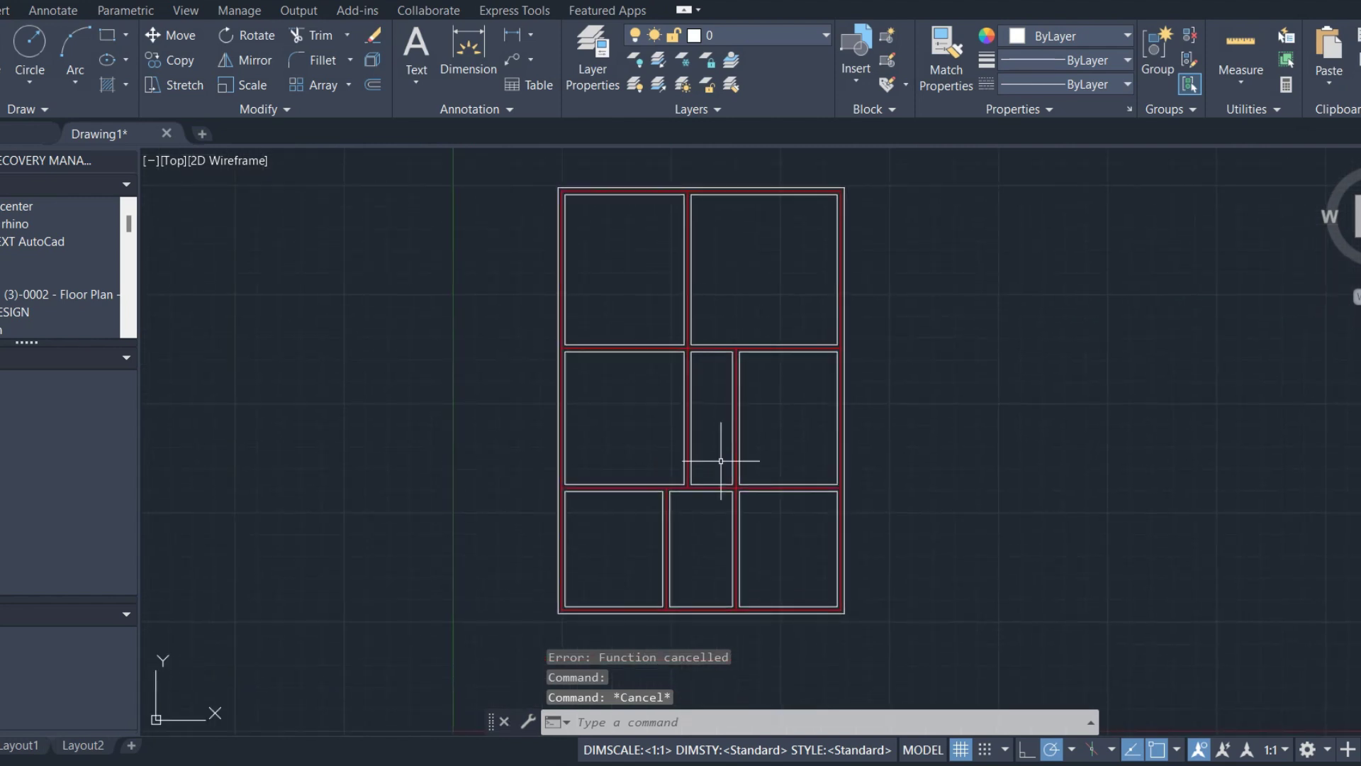
key(Return)
click(724, 490)
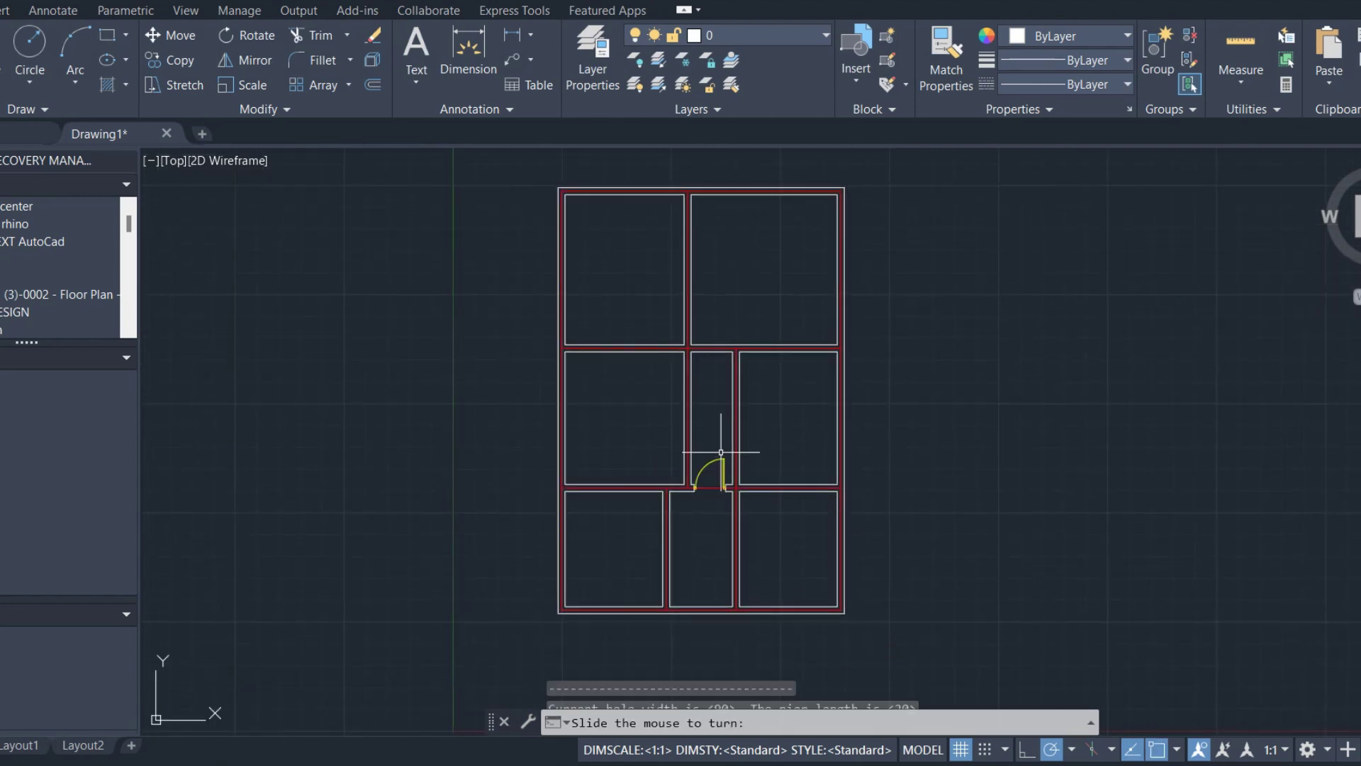
click(721, 447)
click(672, 499)
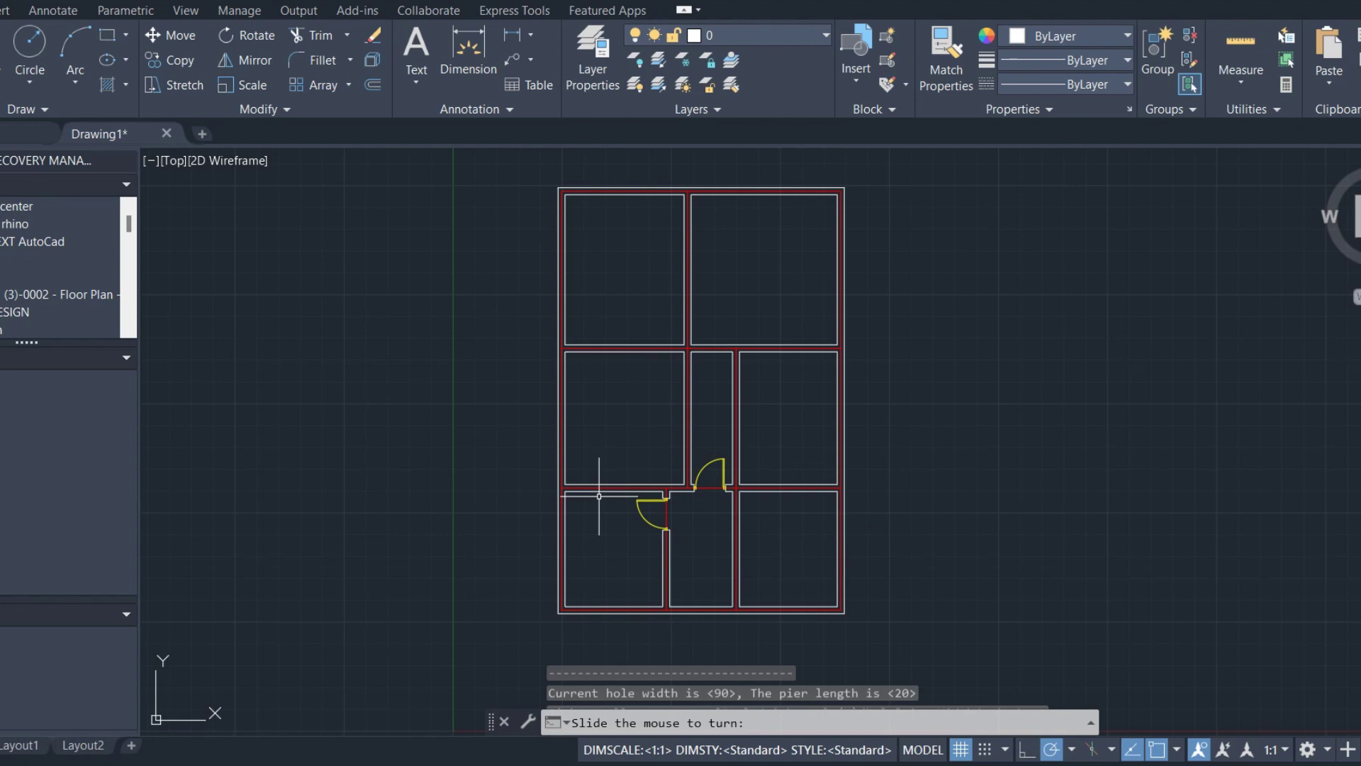
click(610, 492)
click(737, 500)
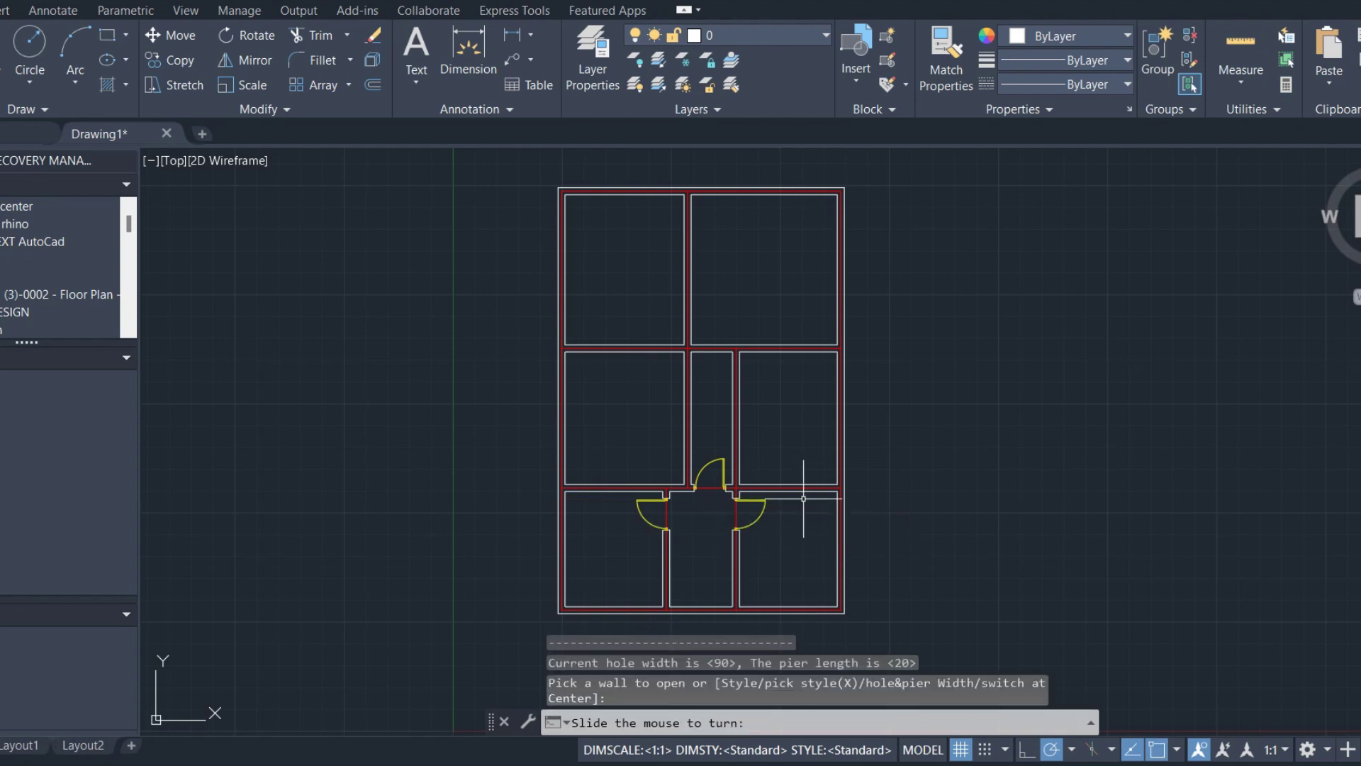
click(794, 489)
- Insert 90-wide doors from the corridor into the upper-right room and between the two upper rooms, the latter swinging into the upper-left room
click(697, 351)
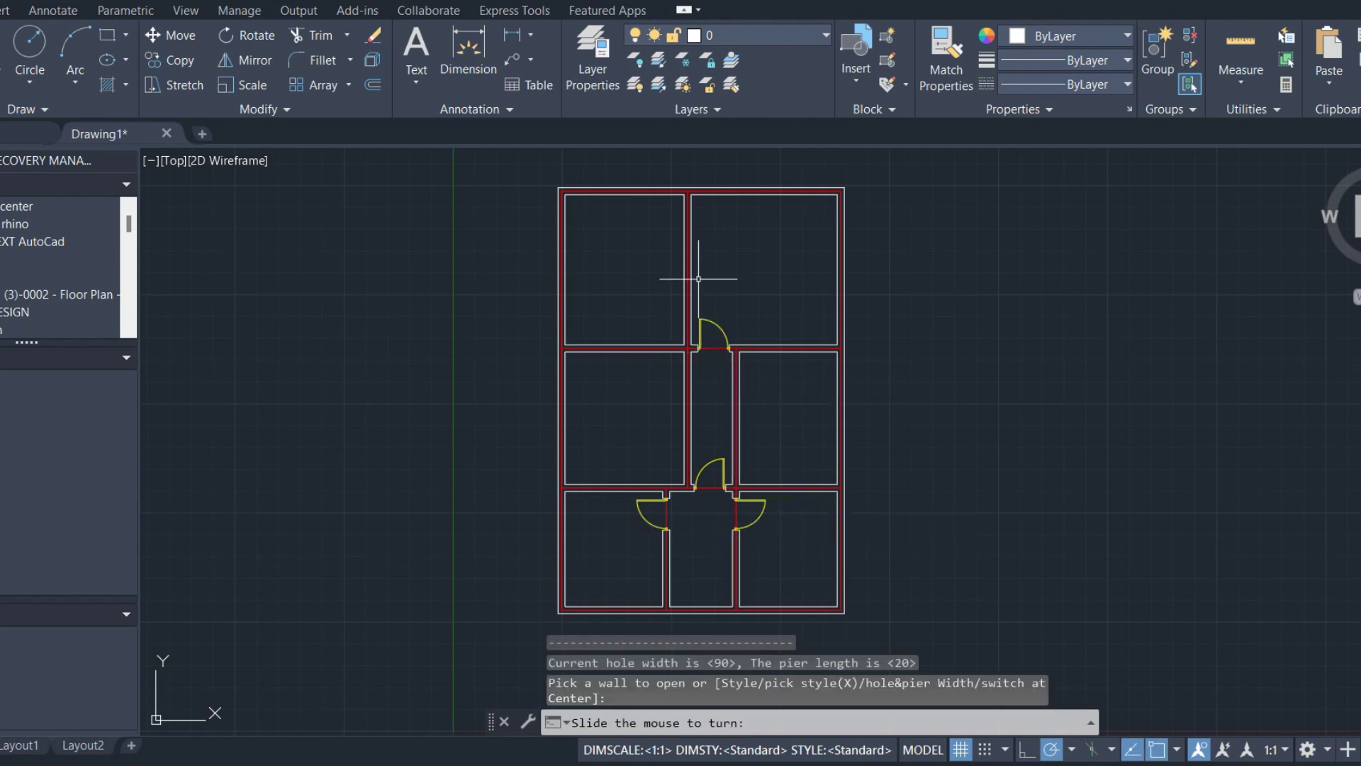
click(695, 204)
click(692, 206)
click(567, 206)
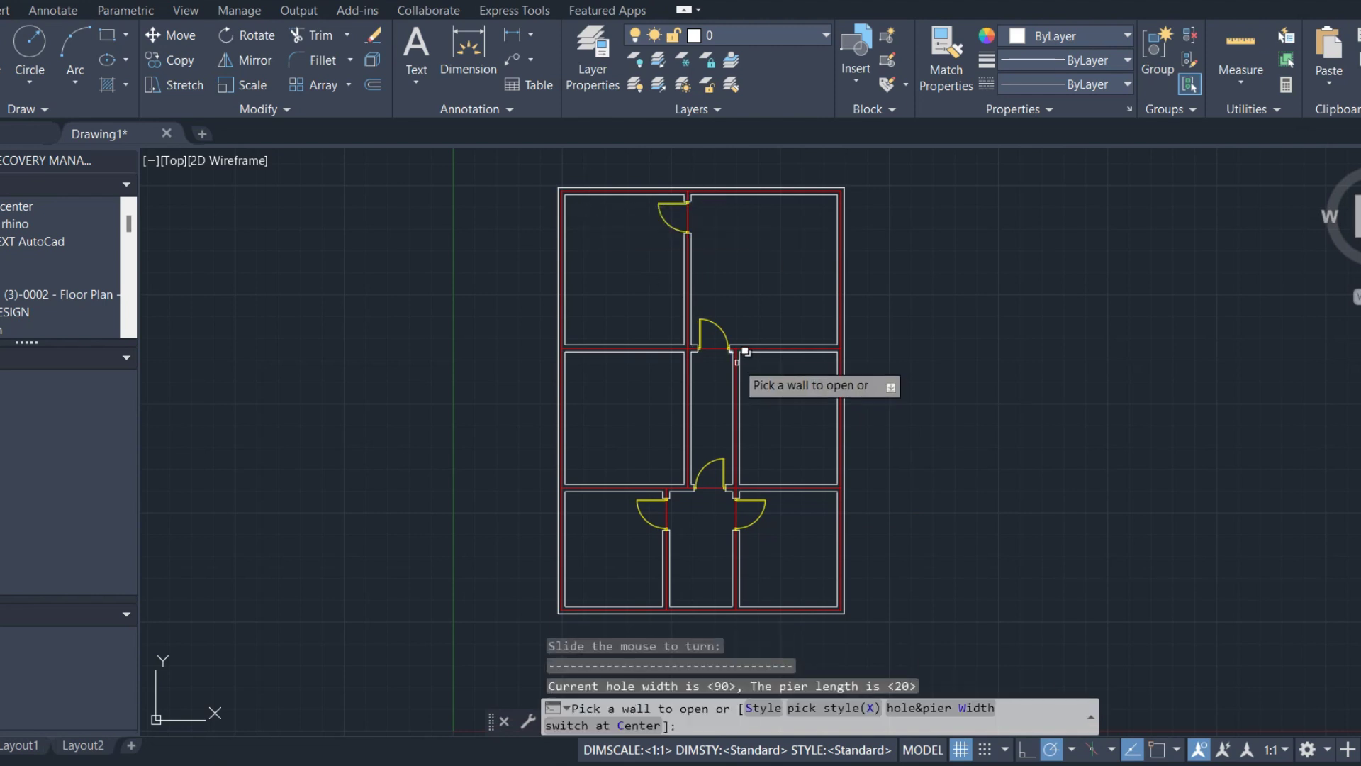
- Insert 90-wide doors near the upper end of both corridor side walls, swinging into the middle-right and middle-left rooms
click(739, 367)
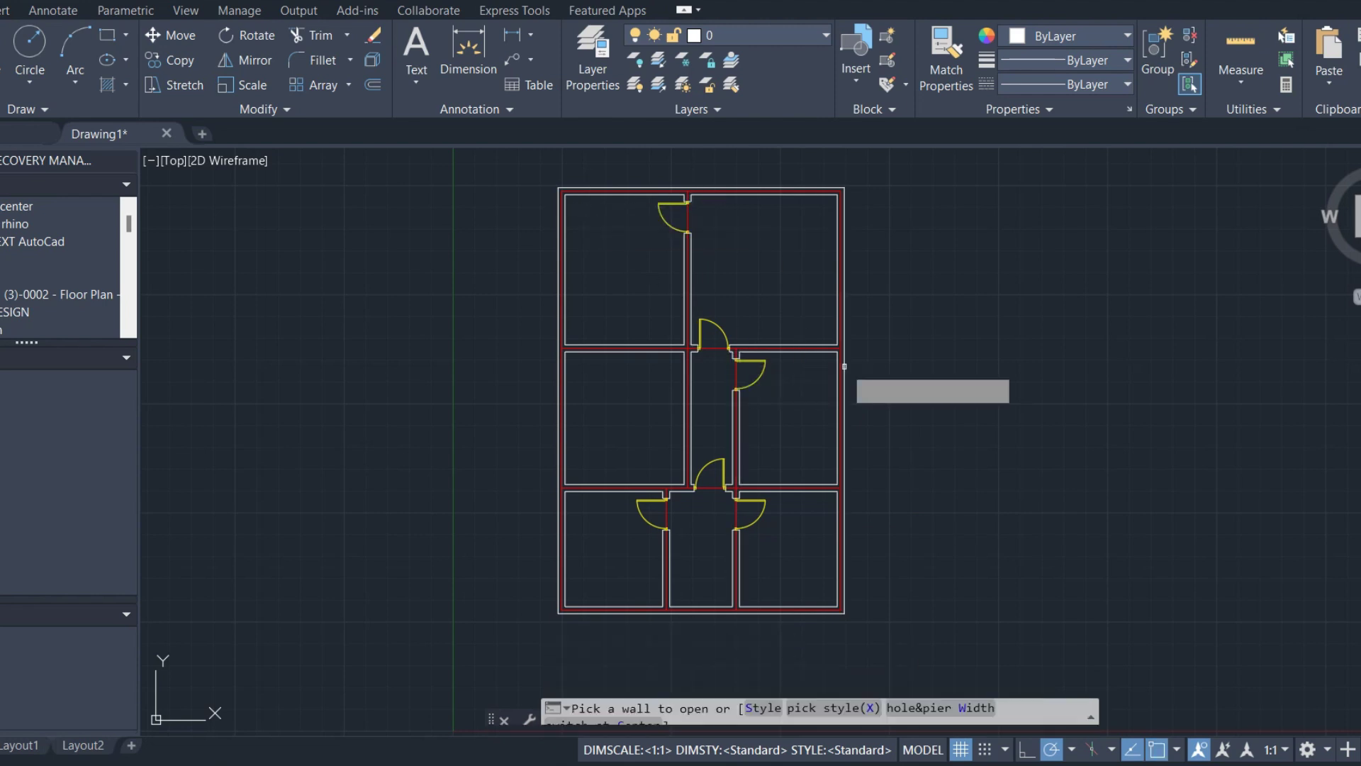
click(685, 362)
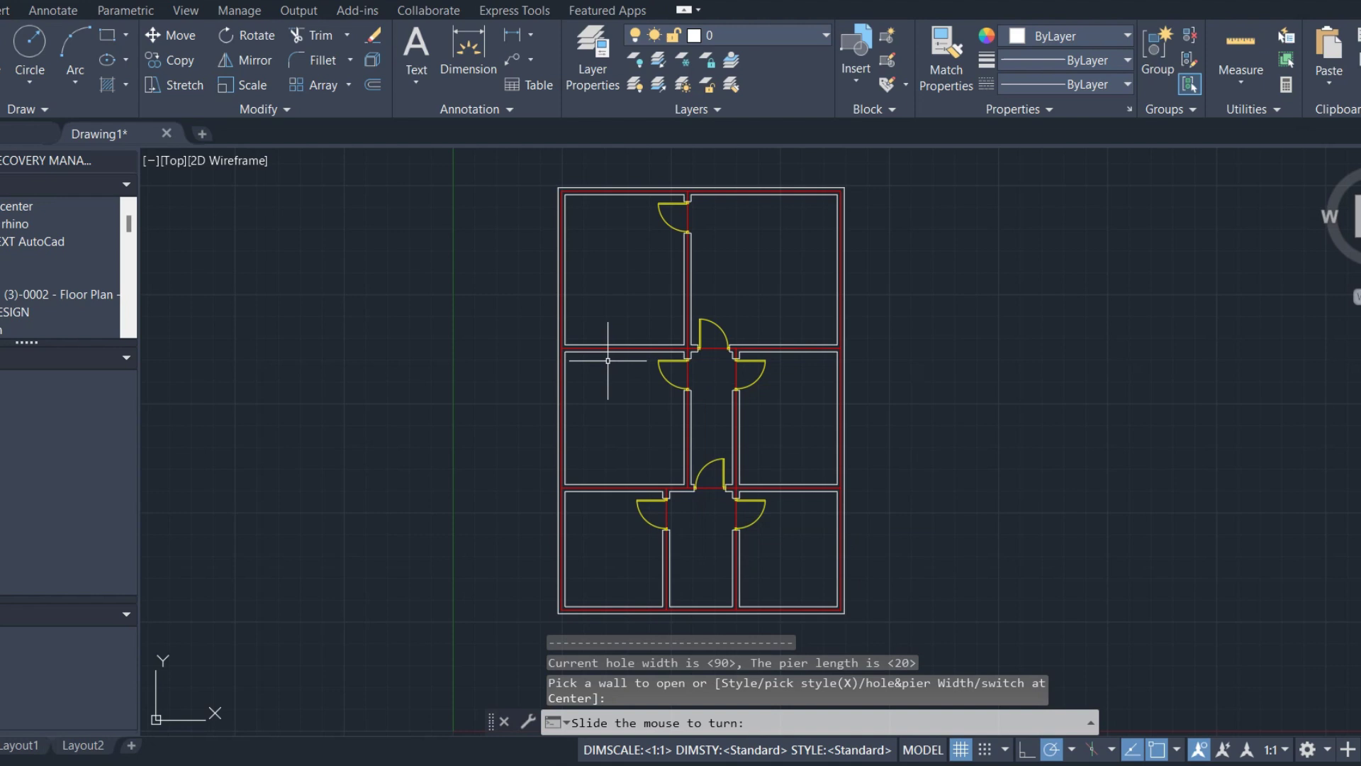
click(608, 360)
key(Escape)
key(Escape)
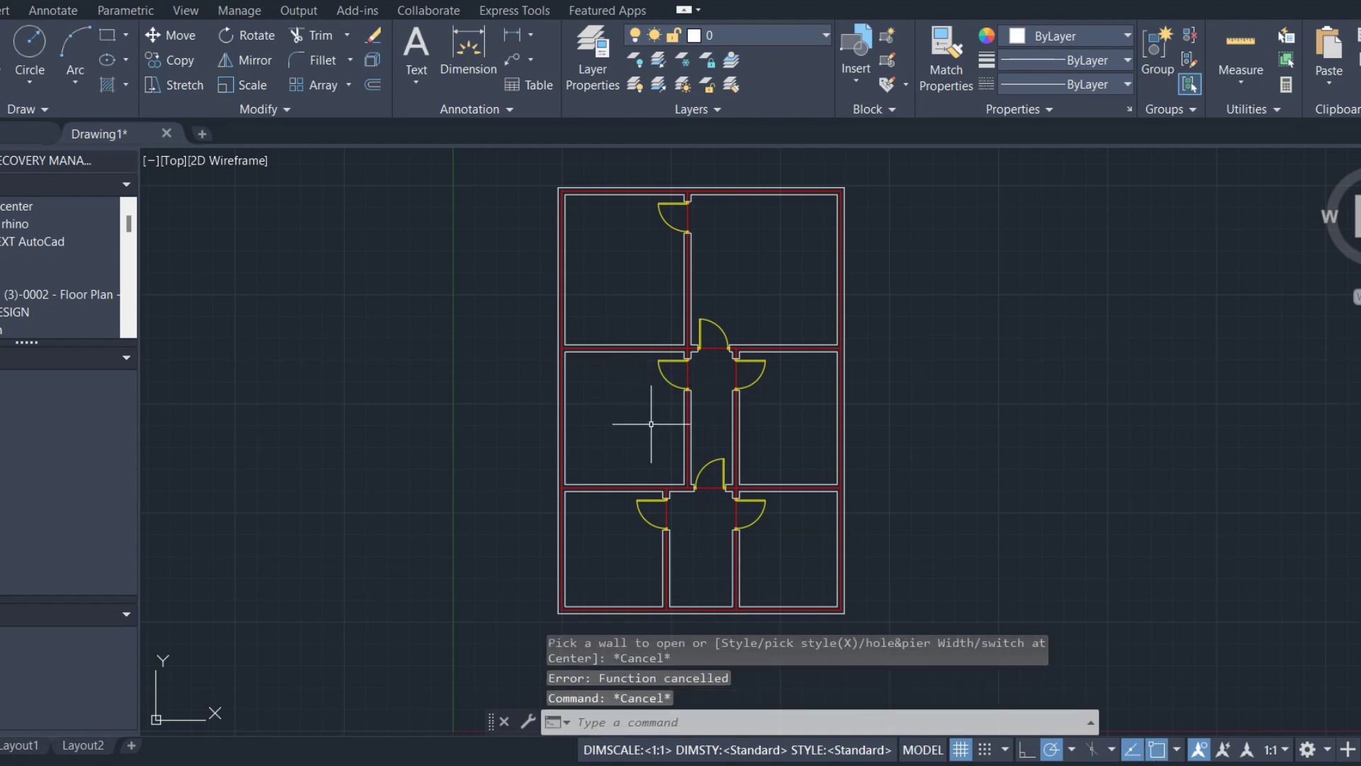
- Insert a 150-wide planar window (AW) in the top outer wall of the upper-right room
text(AW)
key(Return)
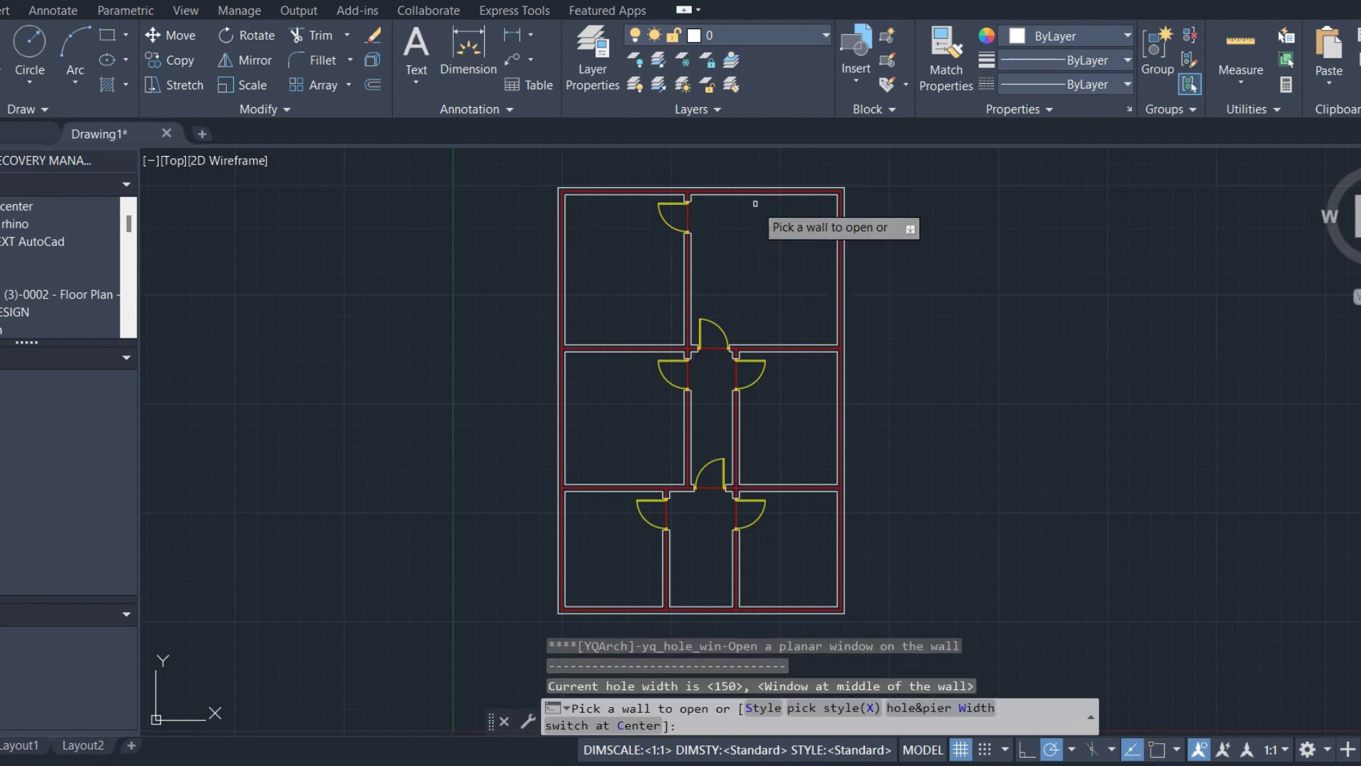
click(759, 194)
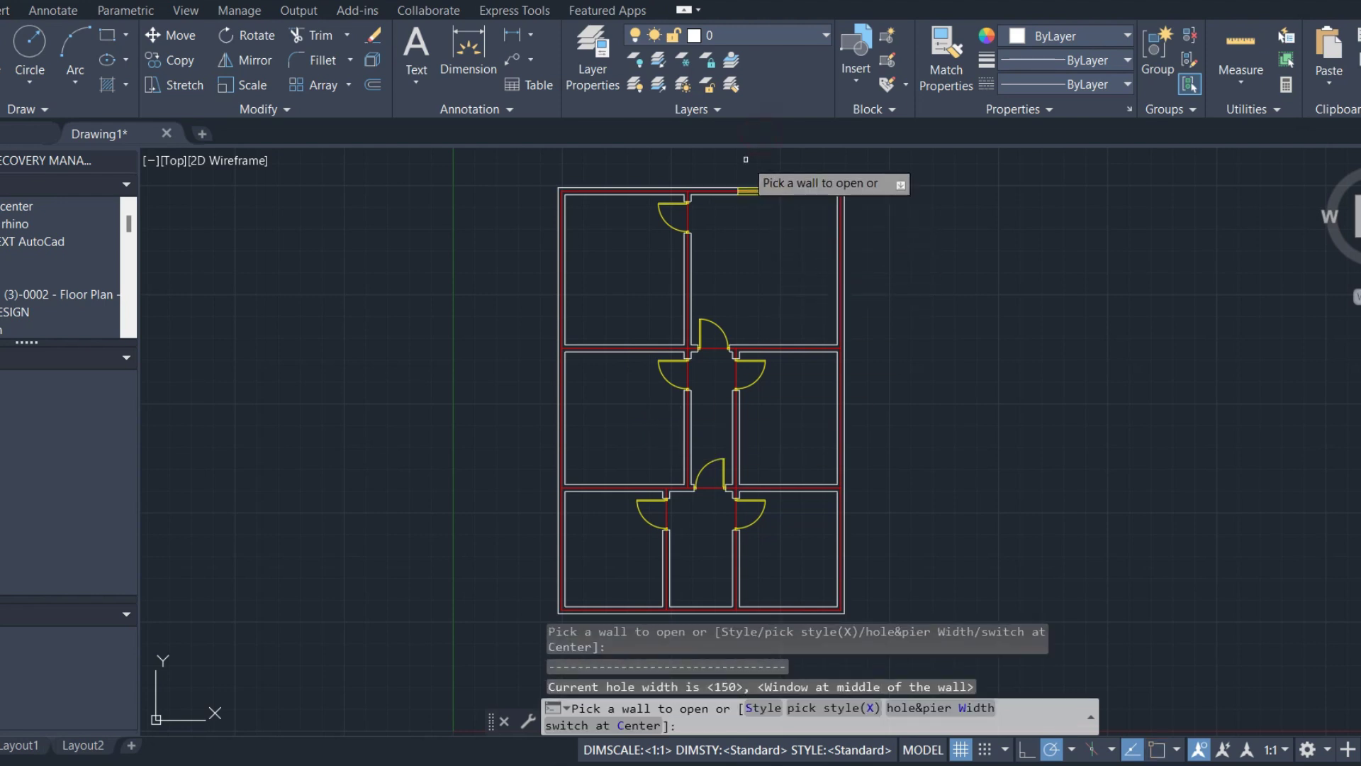
key(Return)
- Insert 150-wide windows in the left outer wall of the upper, middle and lower left rooms
key(Return)
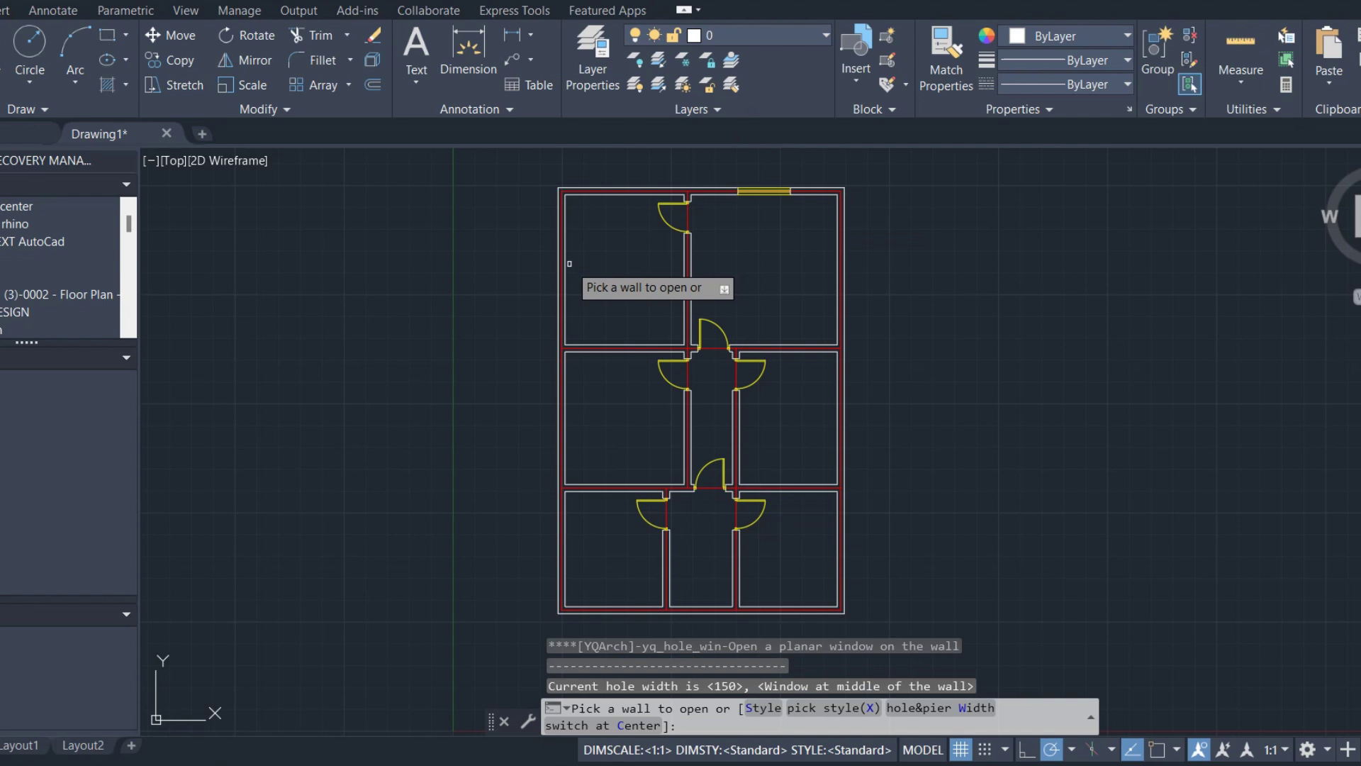
click(567, 266)
key(Return)
key(Return)
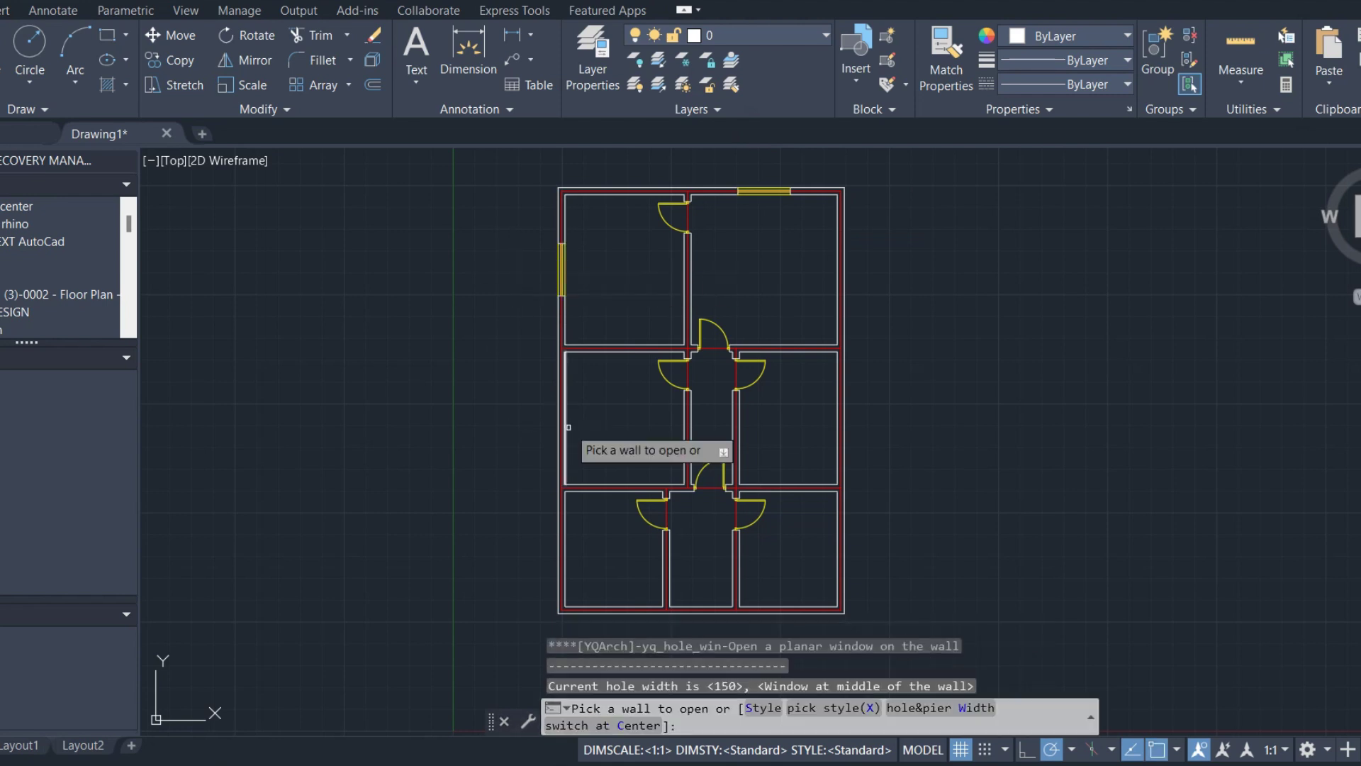
click(565, 415)
key(Return)
key(Return)
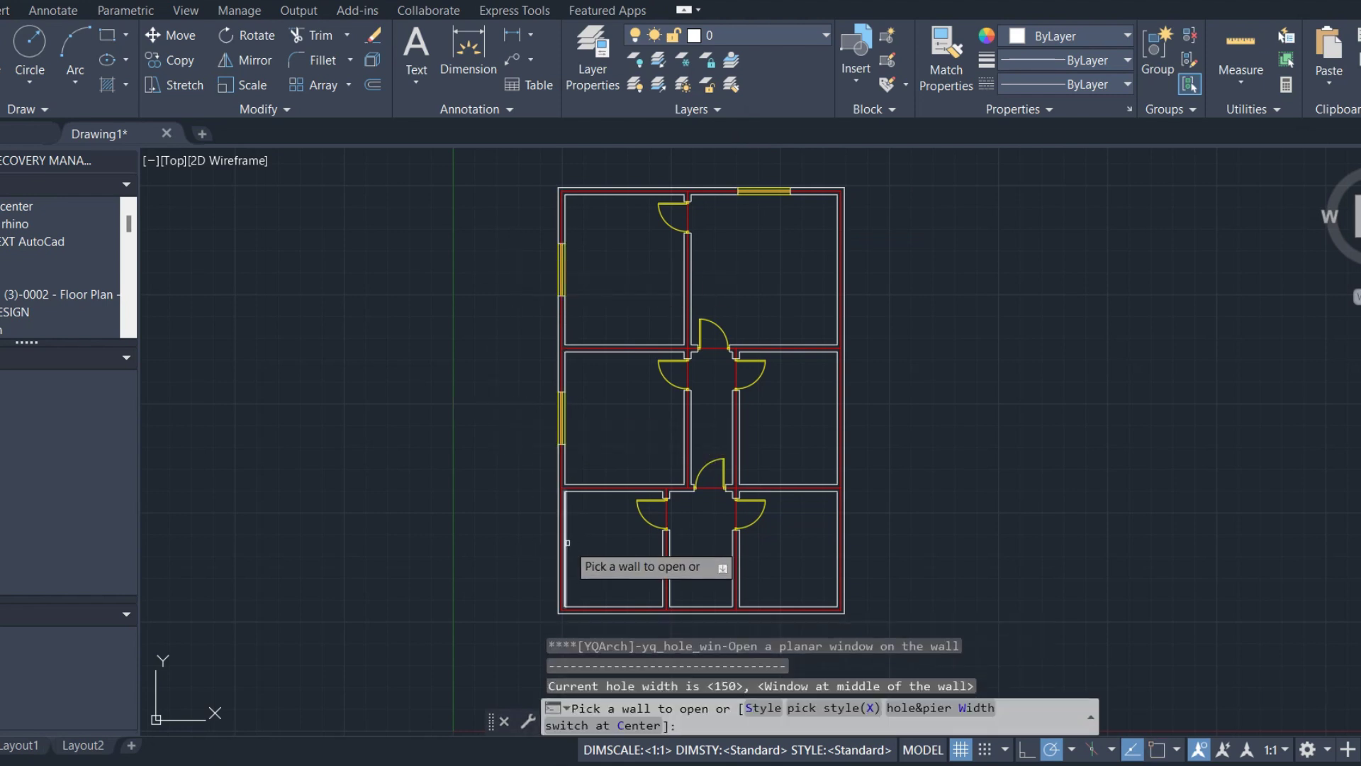
click(566, 543)
key(Return)
- Insert a 150-wide window in the right outer wall of the lower-right room
key(Return)
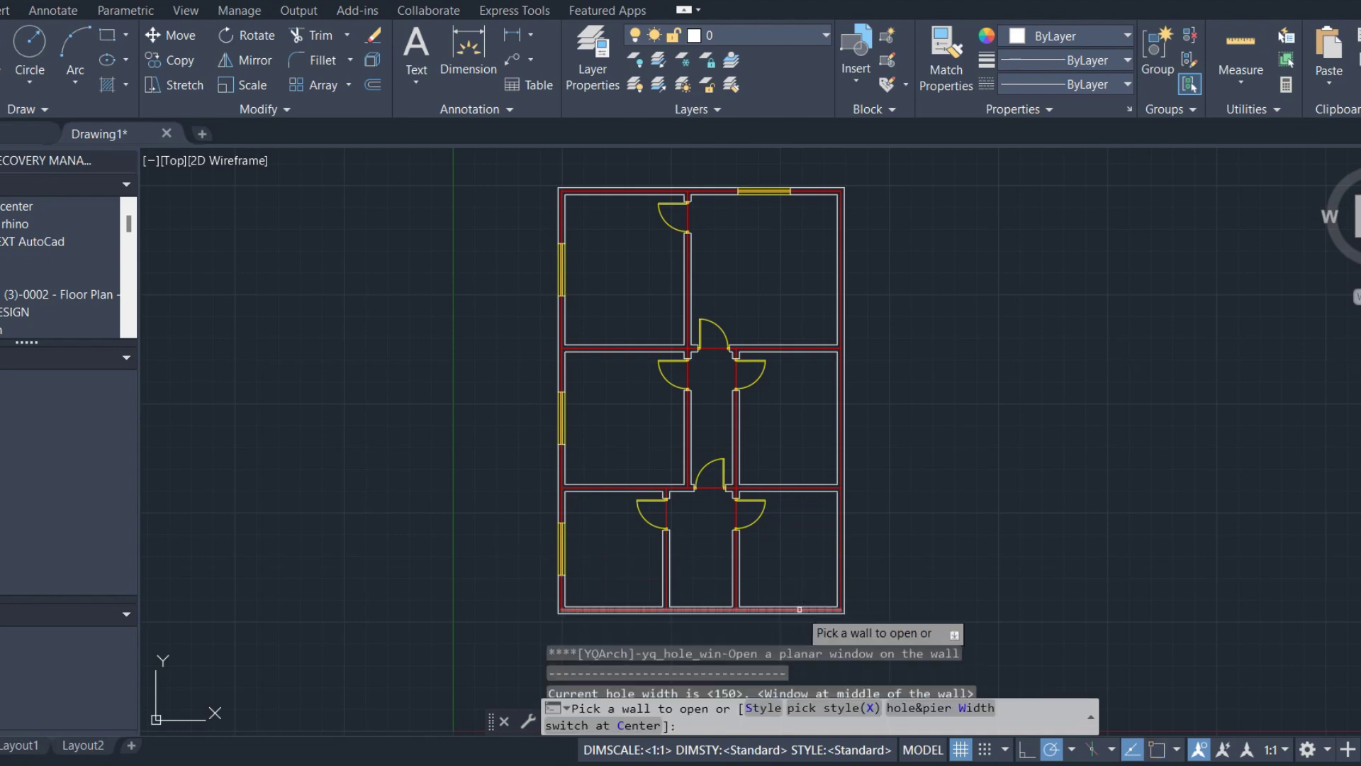
click(841, 550)
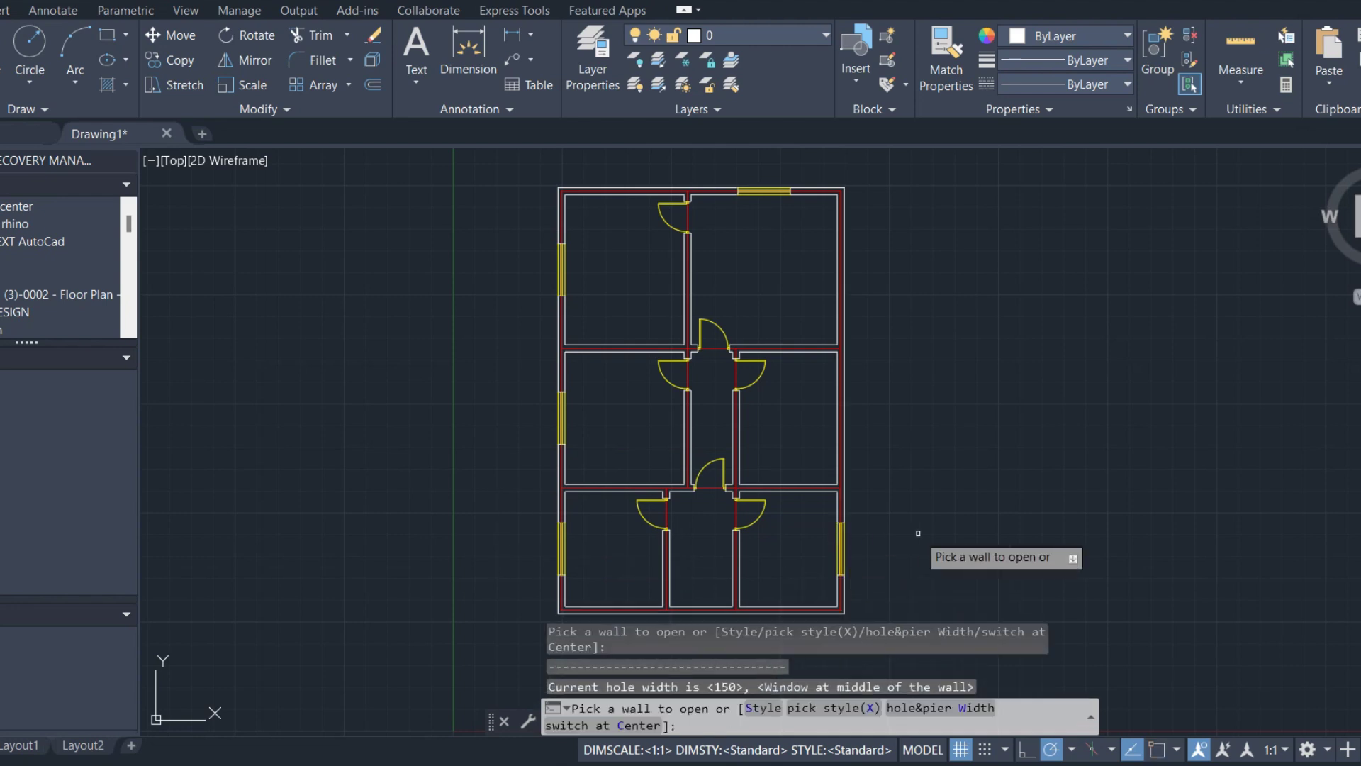
key(Return)
key(Escape)
key(Escape)
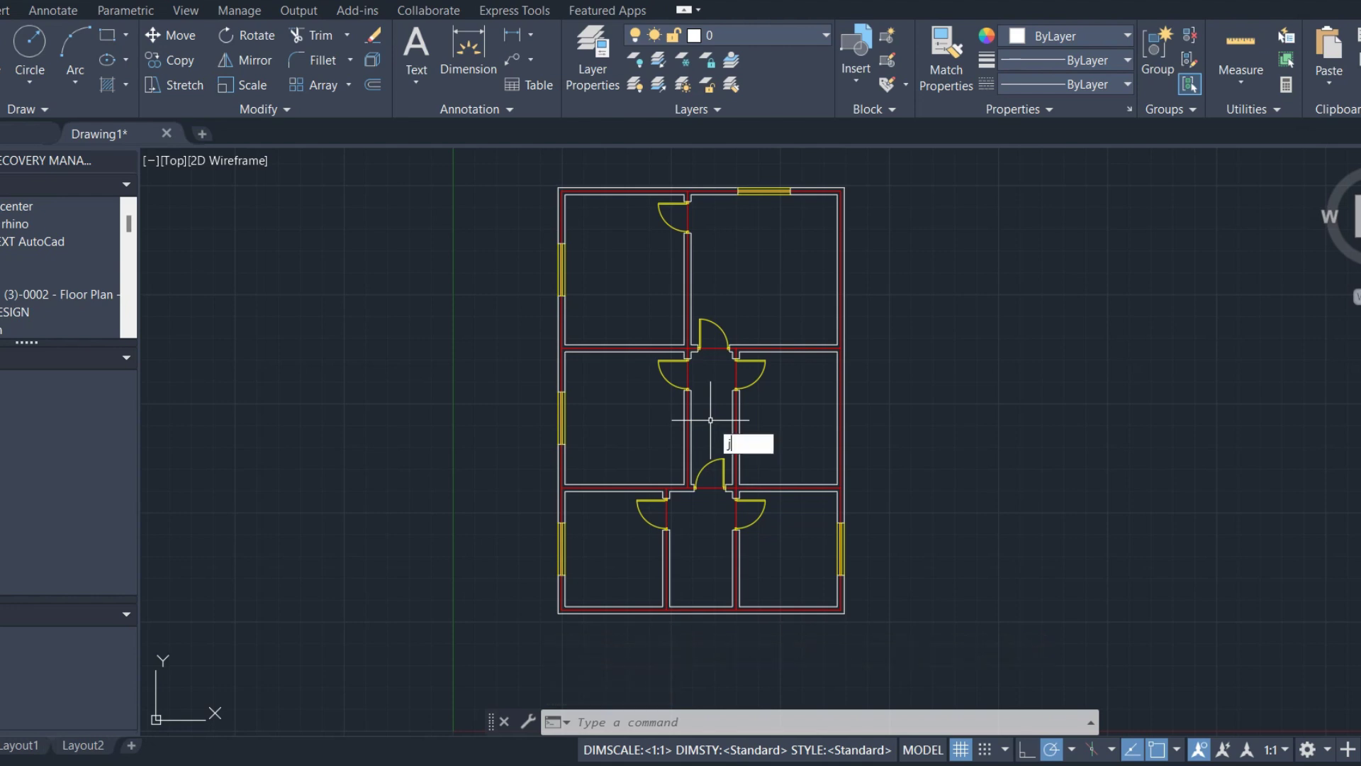
- Furnish the upper-right room with the YQArch Living Room layout (JJ), sofa along the right wall and TV cabinet on the left
text(JJ)
key(Return)
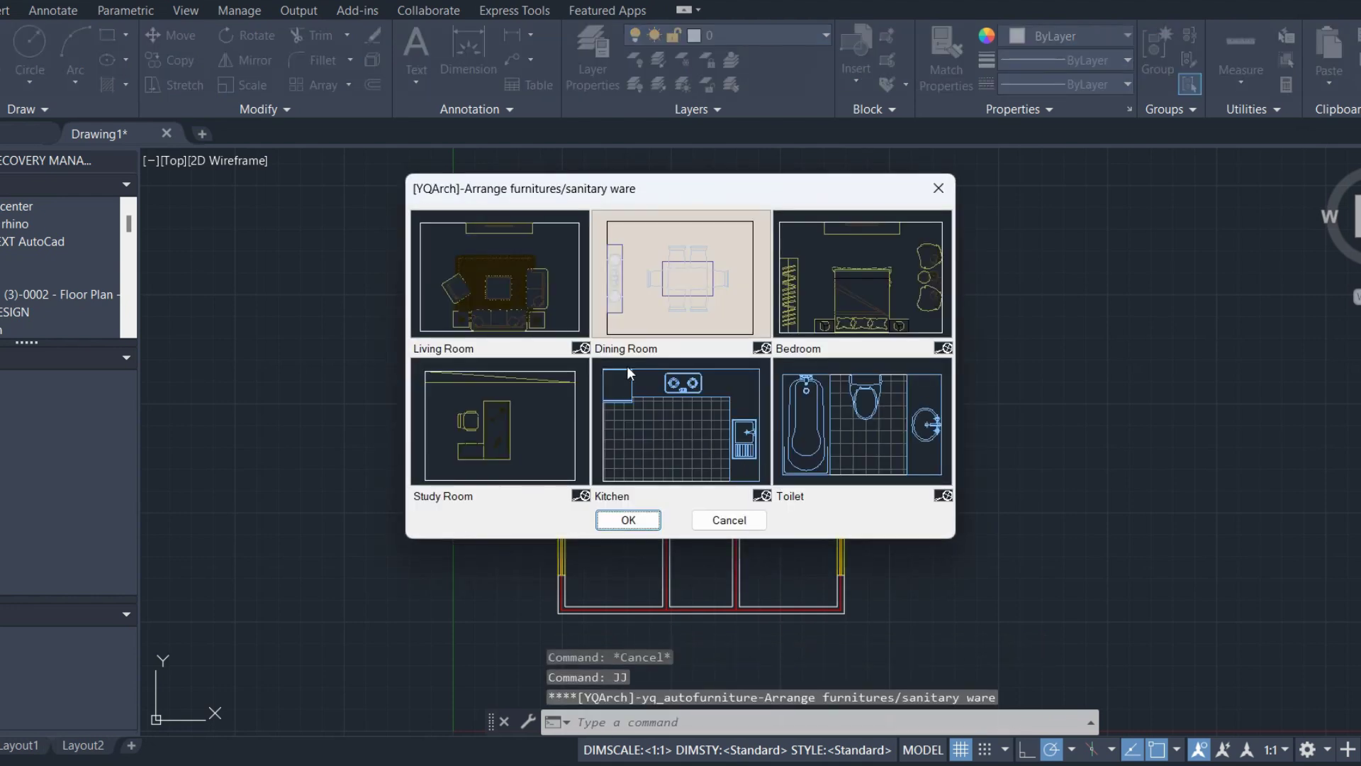
click(529, 287)
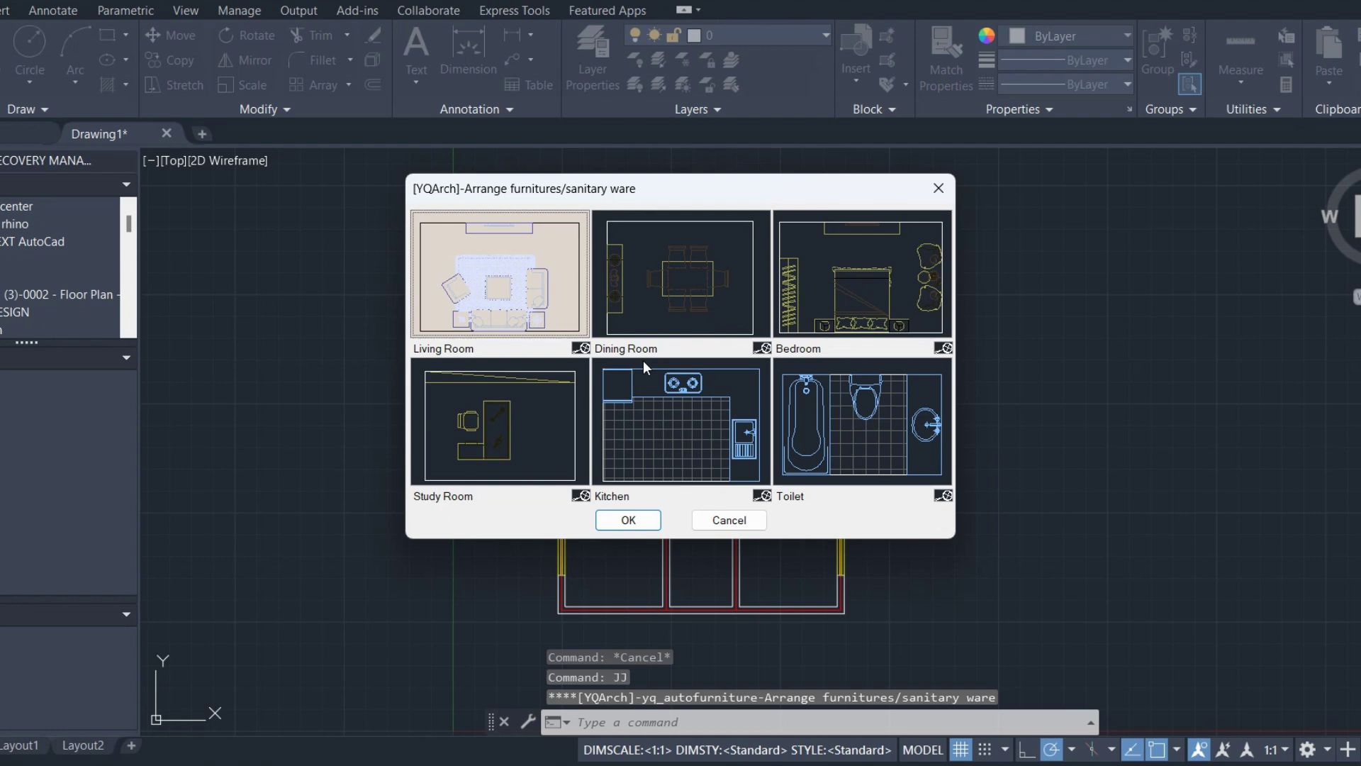
click(628, 520)
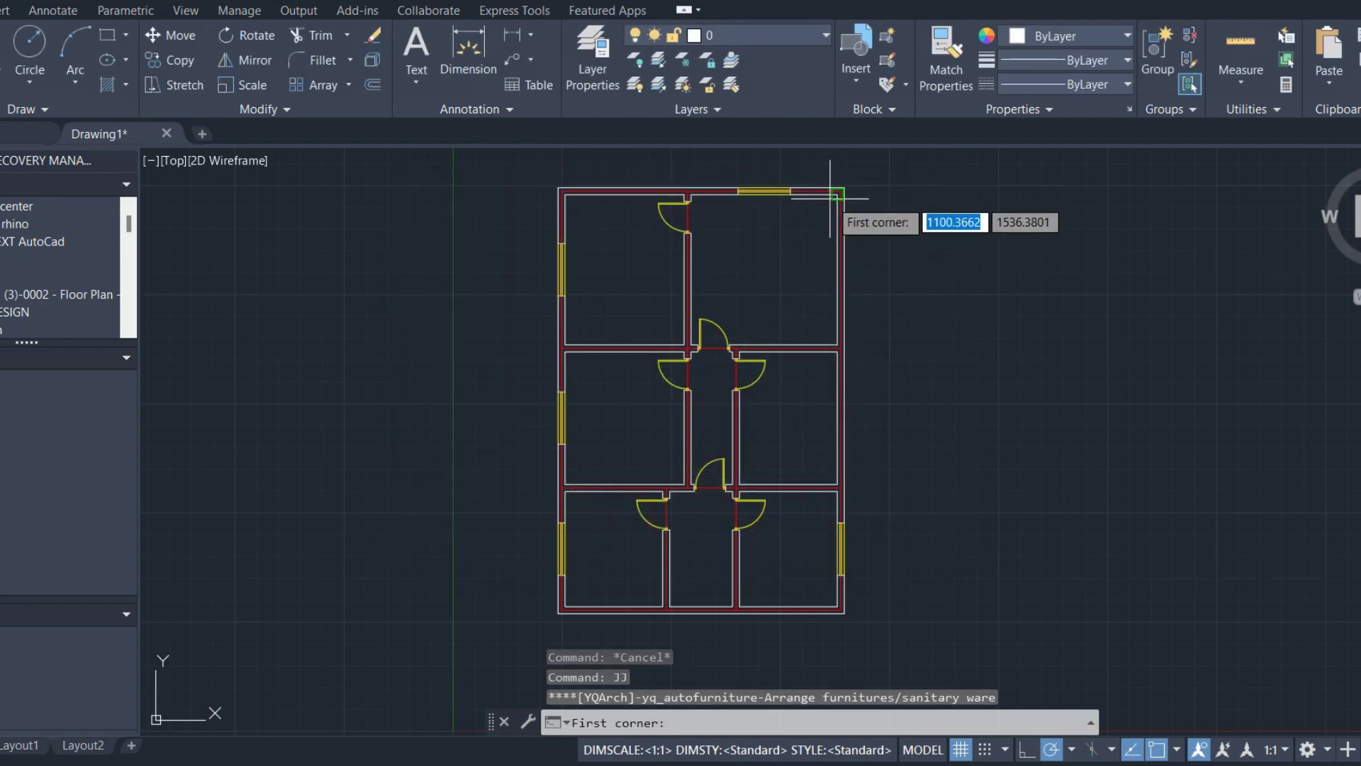
click(830, 198)
click(693, 344)
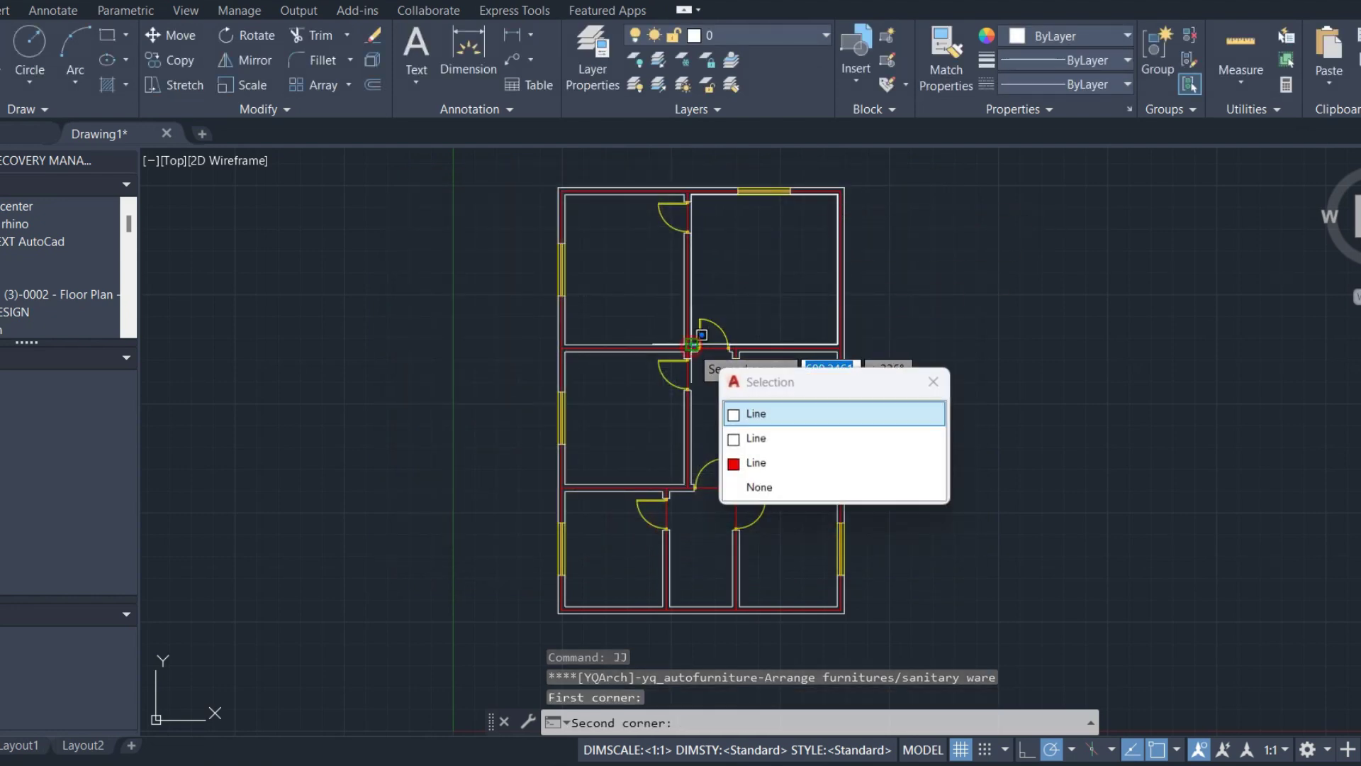
click(691, 345)
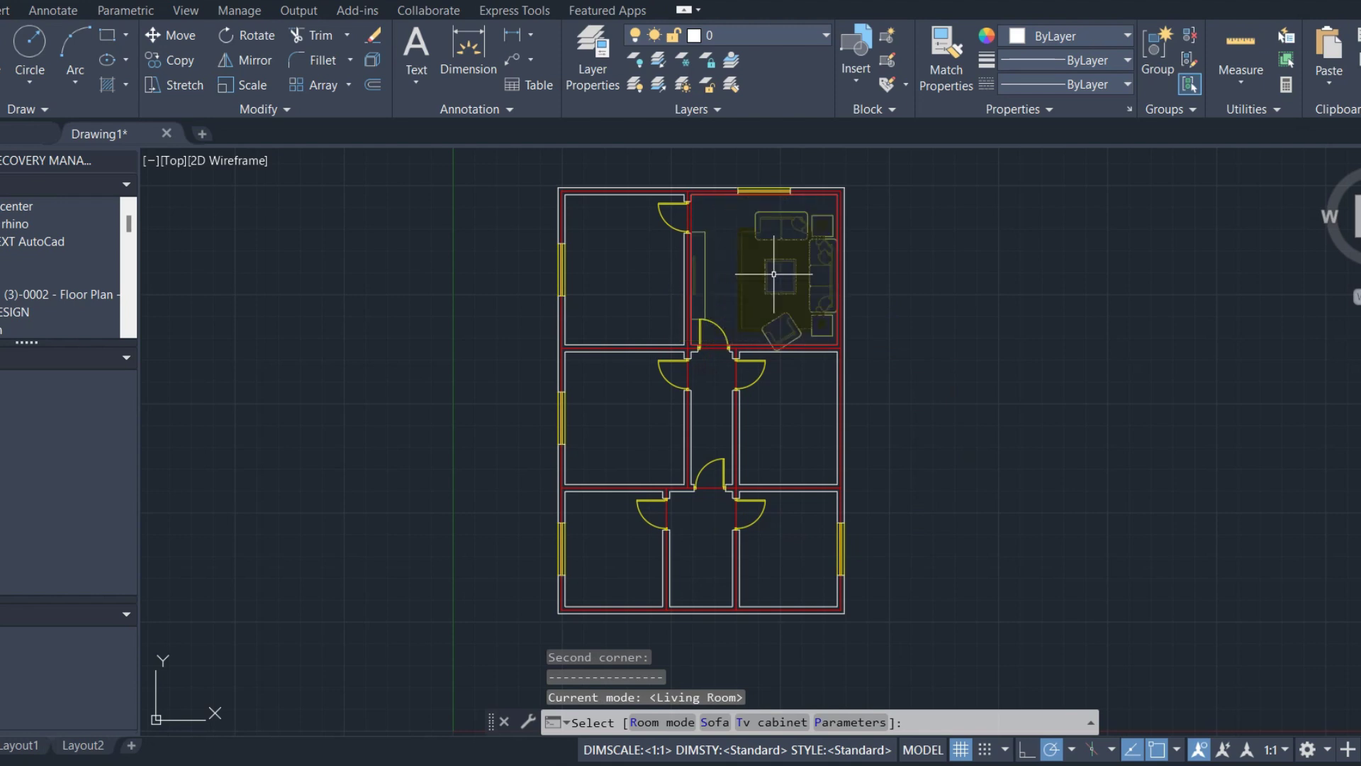
key(Return)
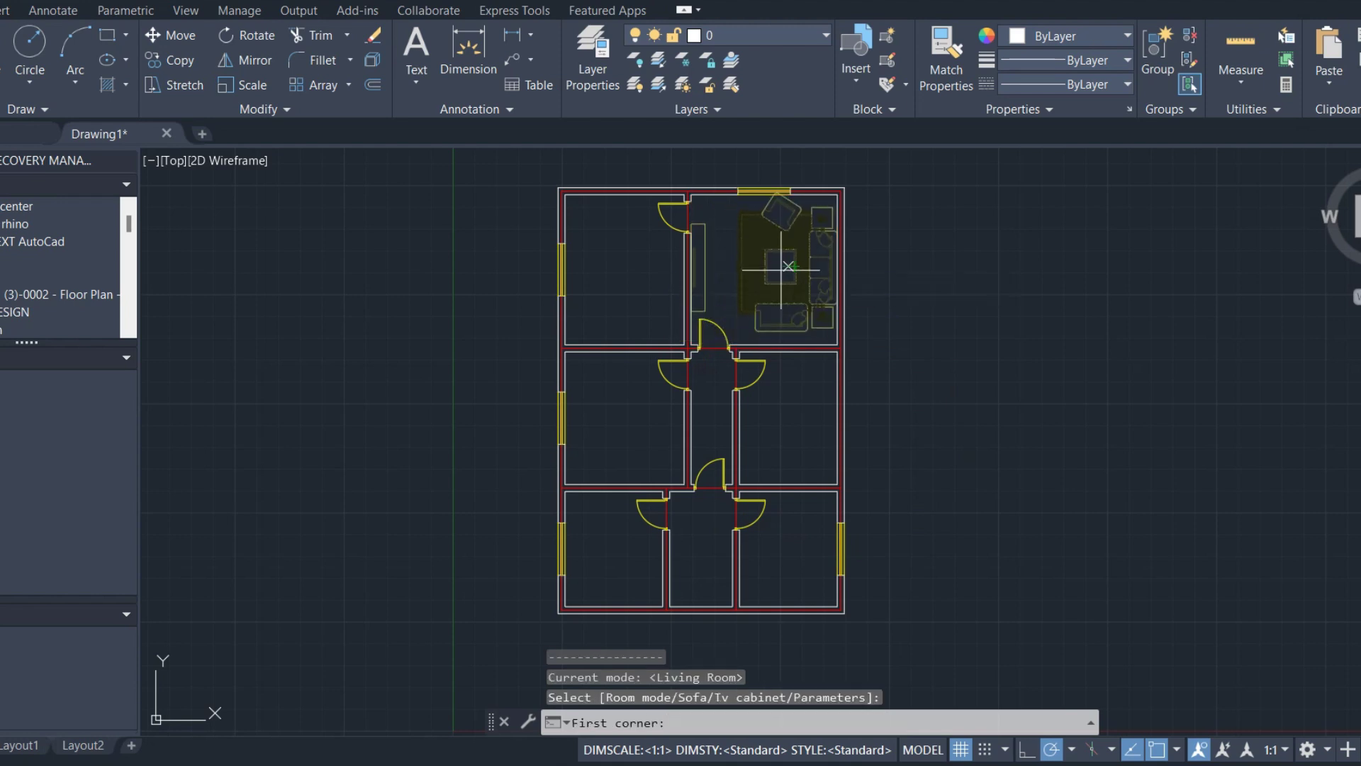
key(Escape)
key(Escape)
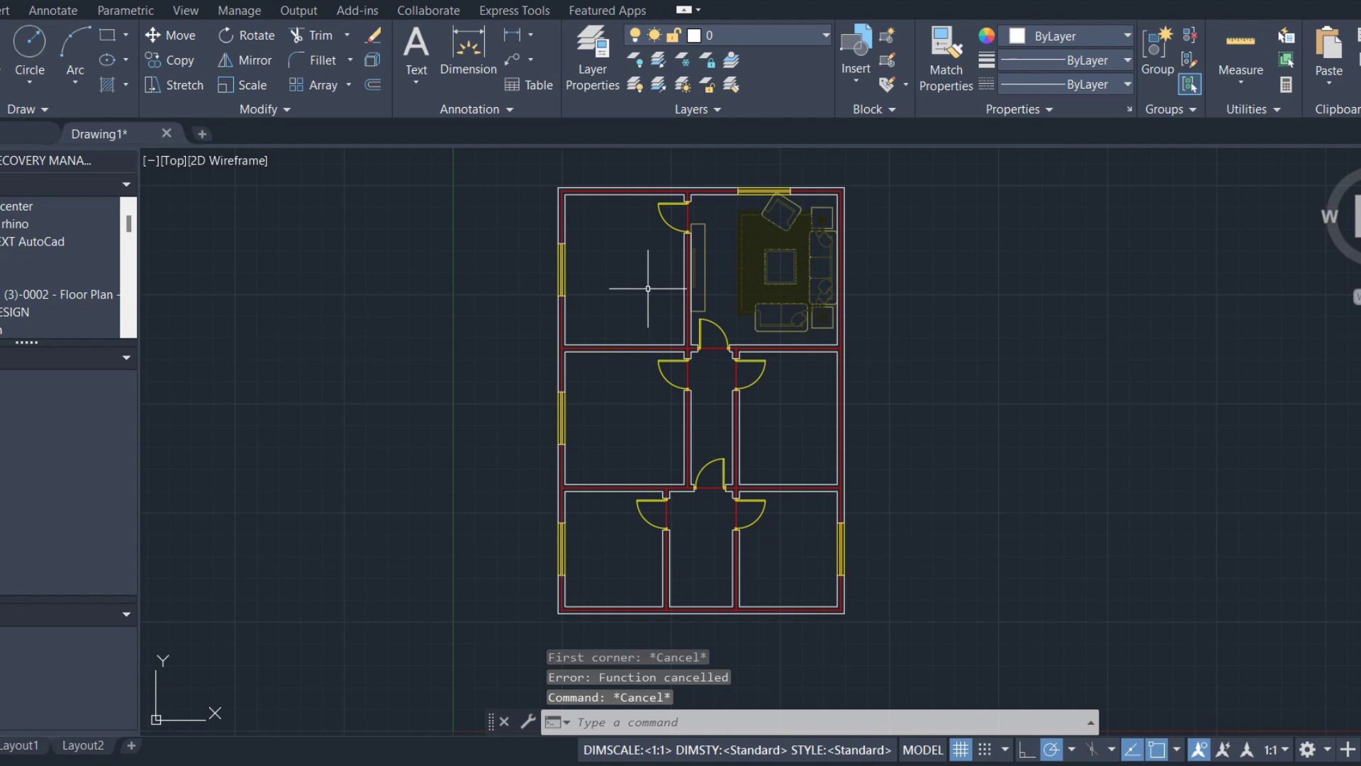
- Furnish the upper-left room with the Dining Room layout, with the cupboard against its right wall
key(Return)
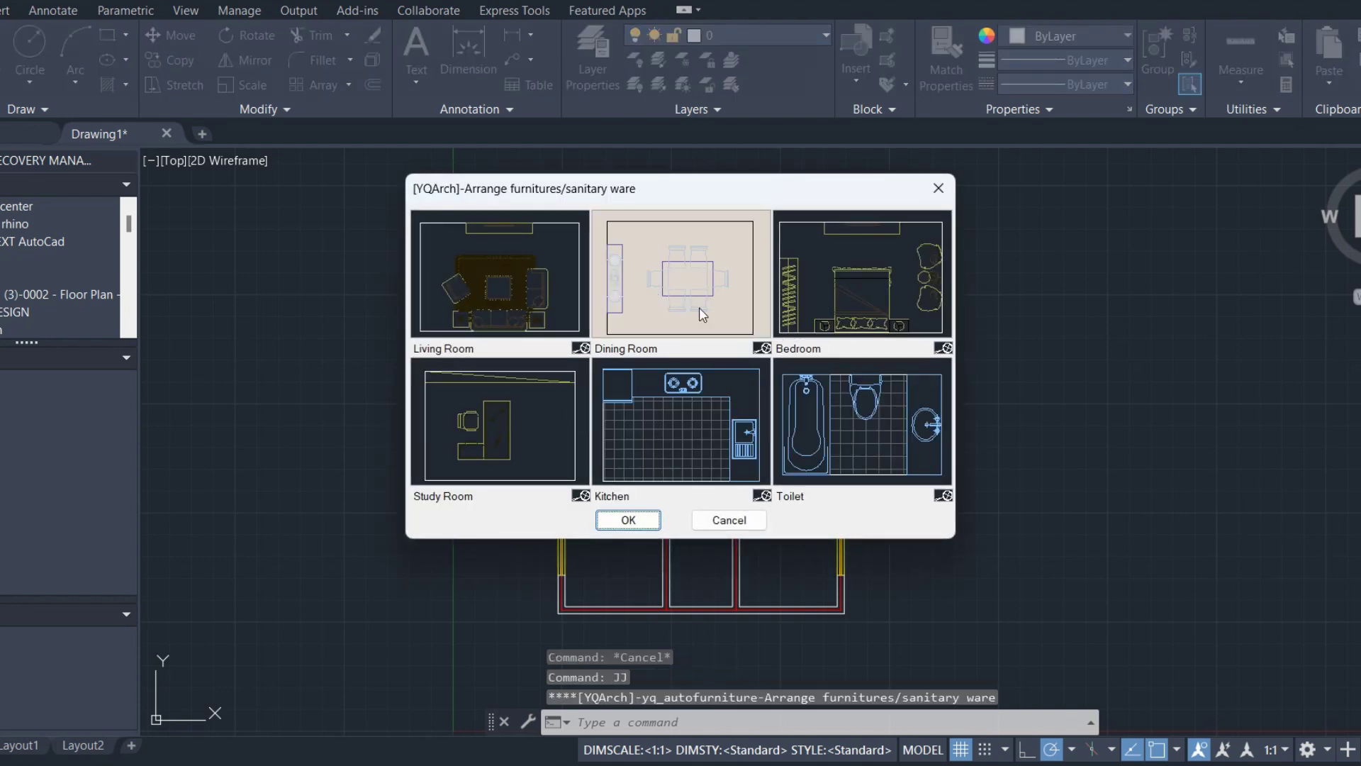
click(625, 521)
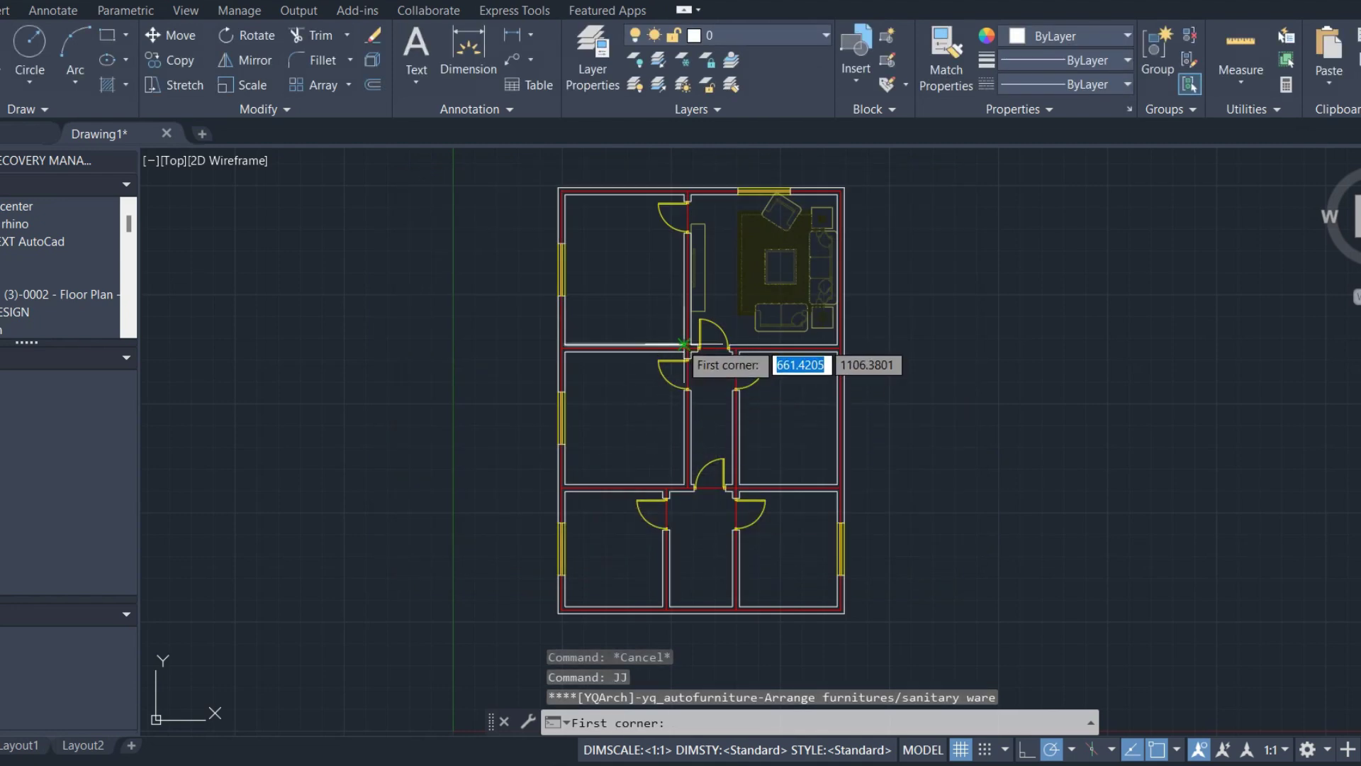
click(684, 345)
click(565, 192)
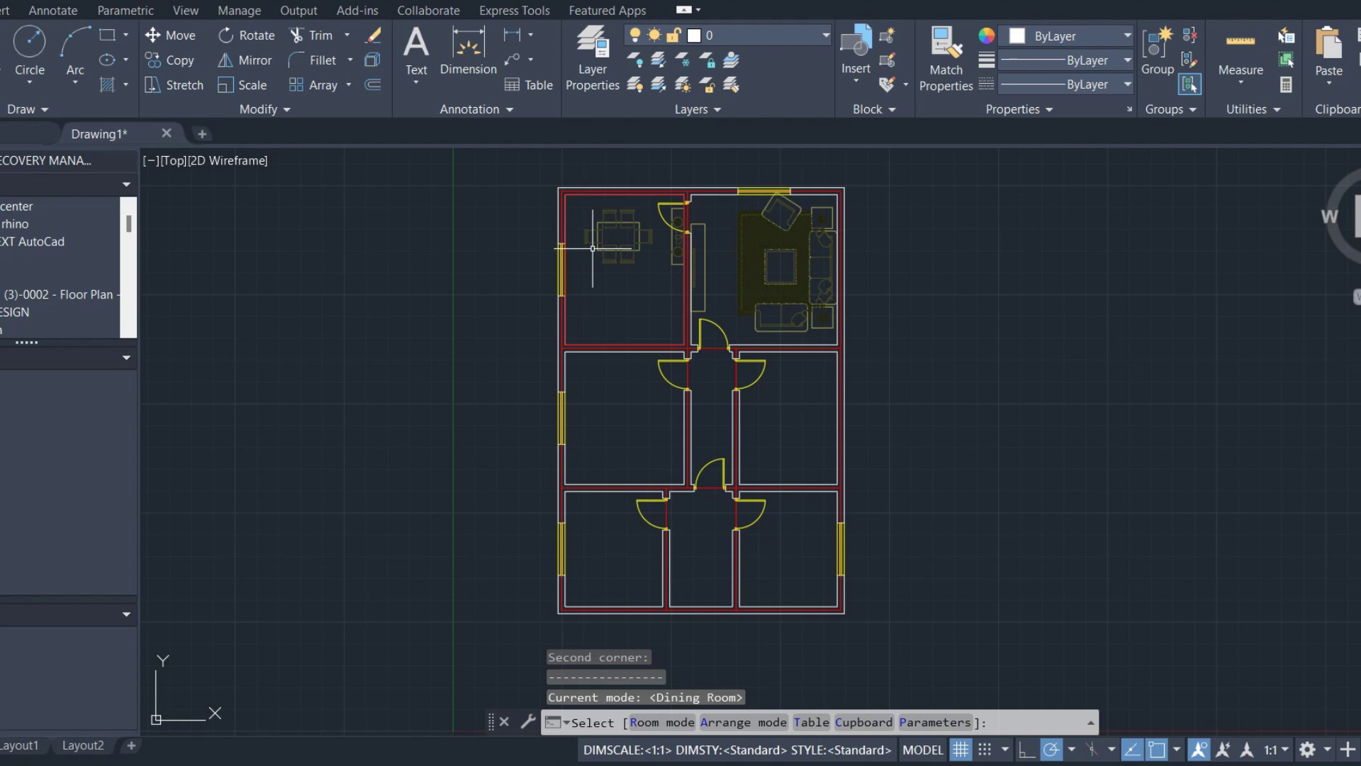
key(space)
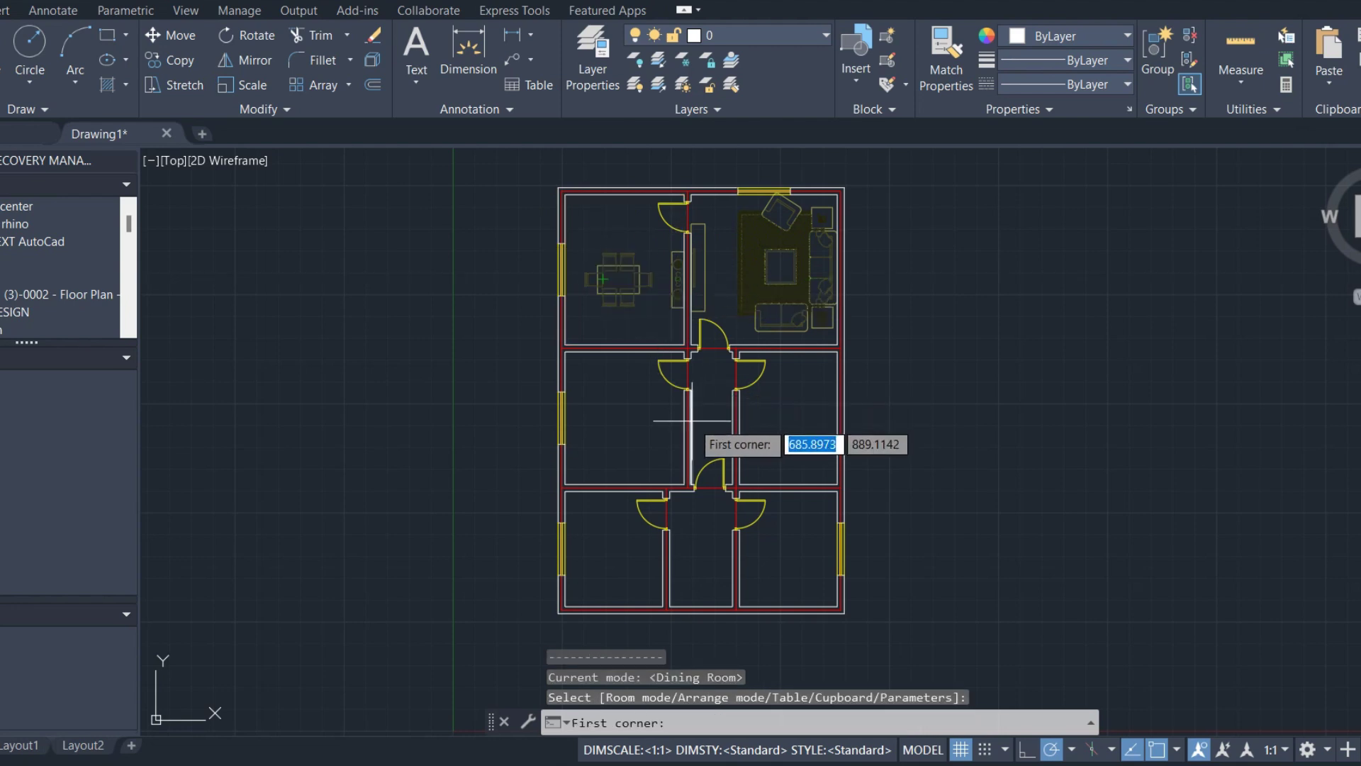
key(Escape)
- Try the YQArch Study Room layout in the lower-right room, with the cabinet along its upper wall
key(space)
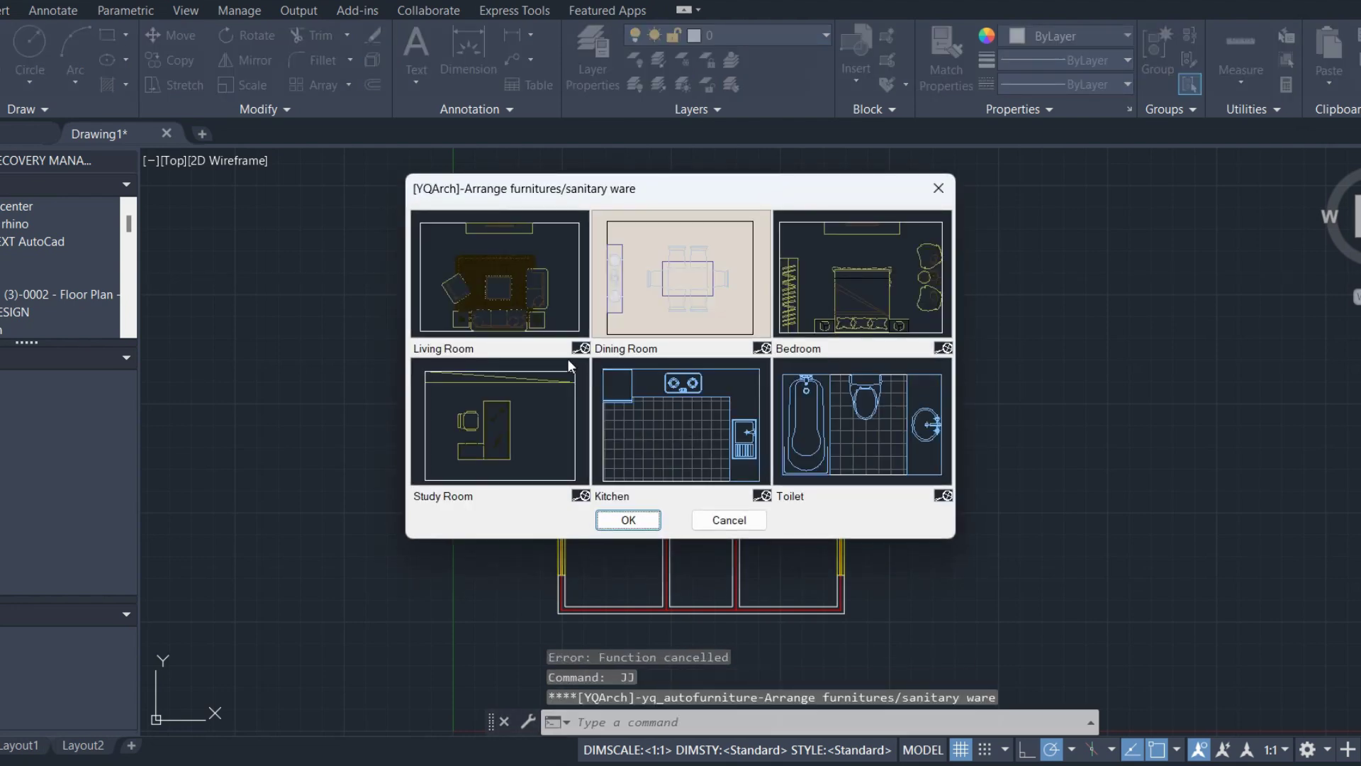
click(534, 403)
click(626, 519)
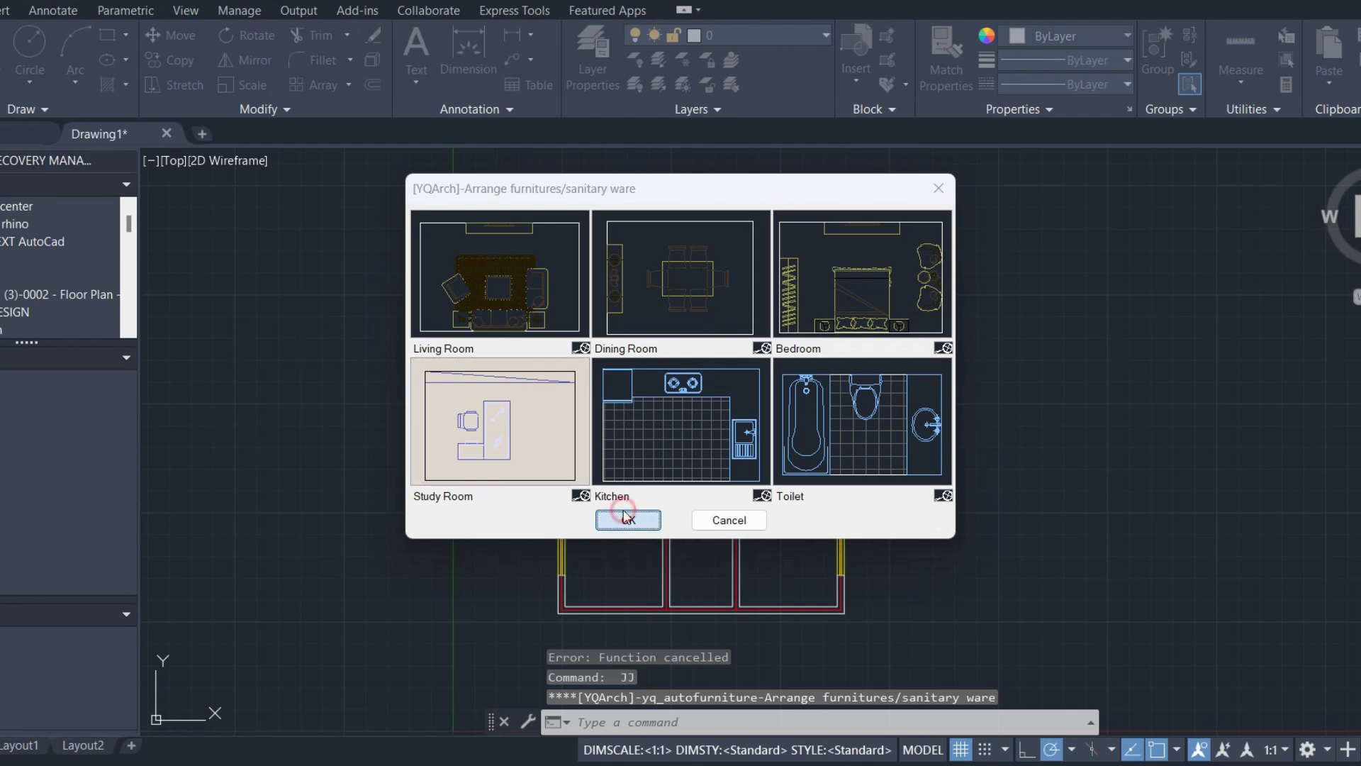
click(740, 606)
click(836, 492)
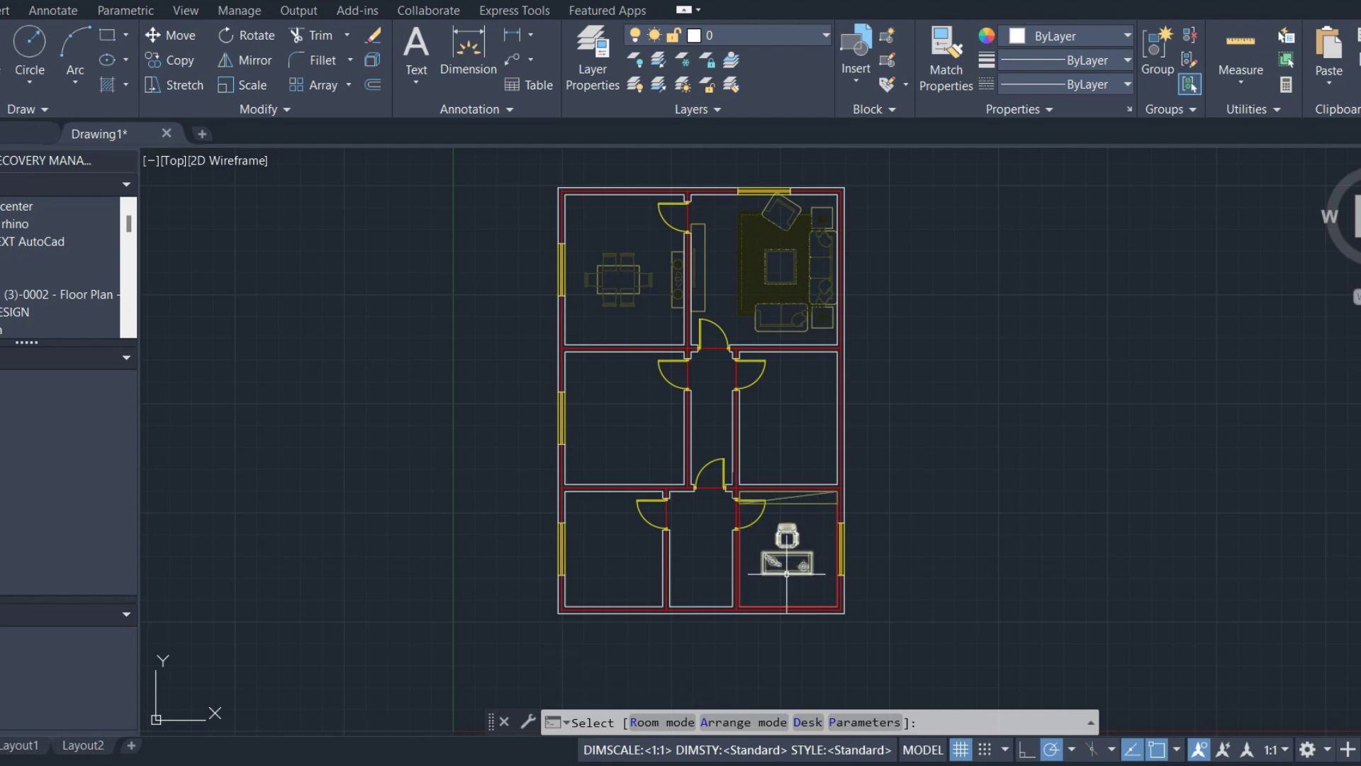
click(779, 576)
- Undo the Study Room layout in the lower-right room
key(ctrl+z)
key(ctrl+z)
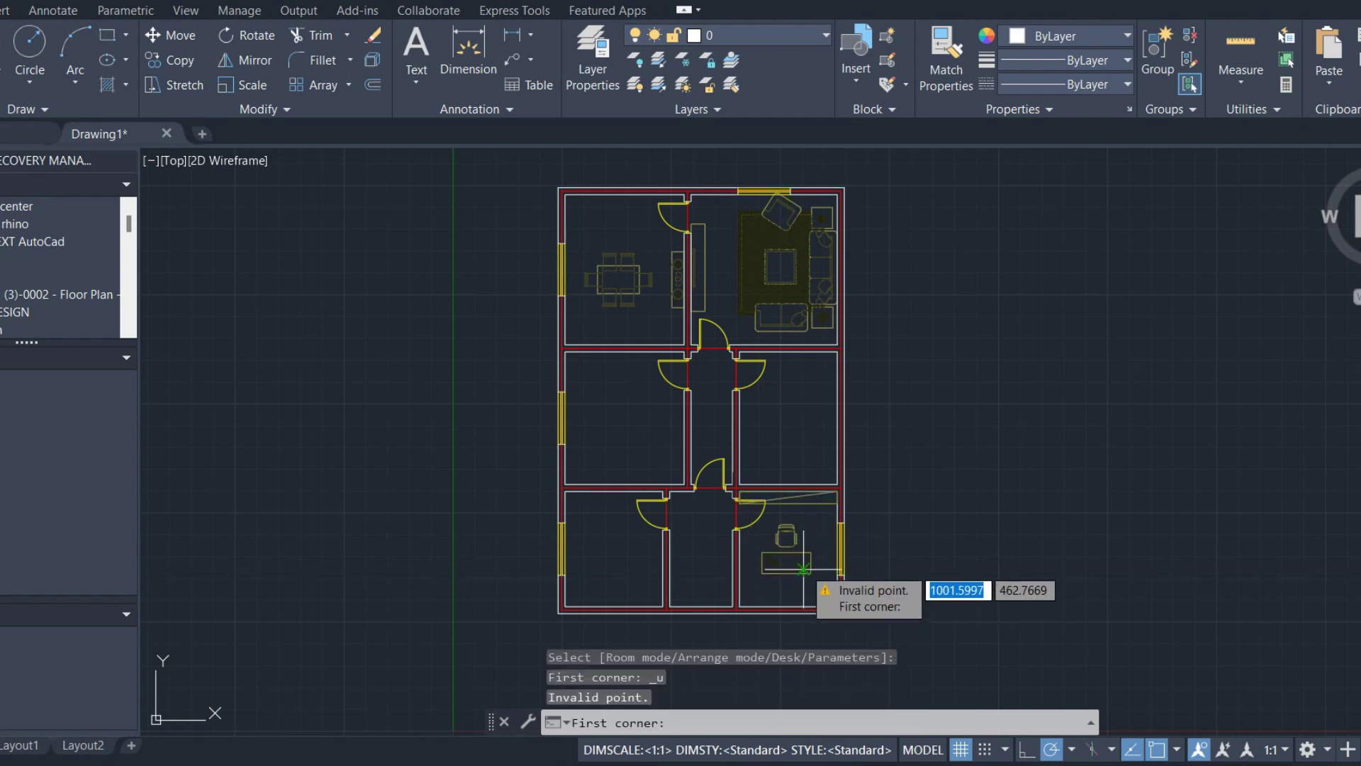
key(Escape)
key(ctrl+z)
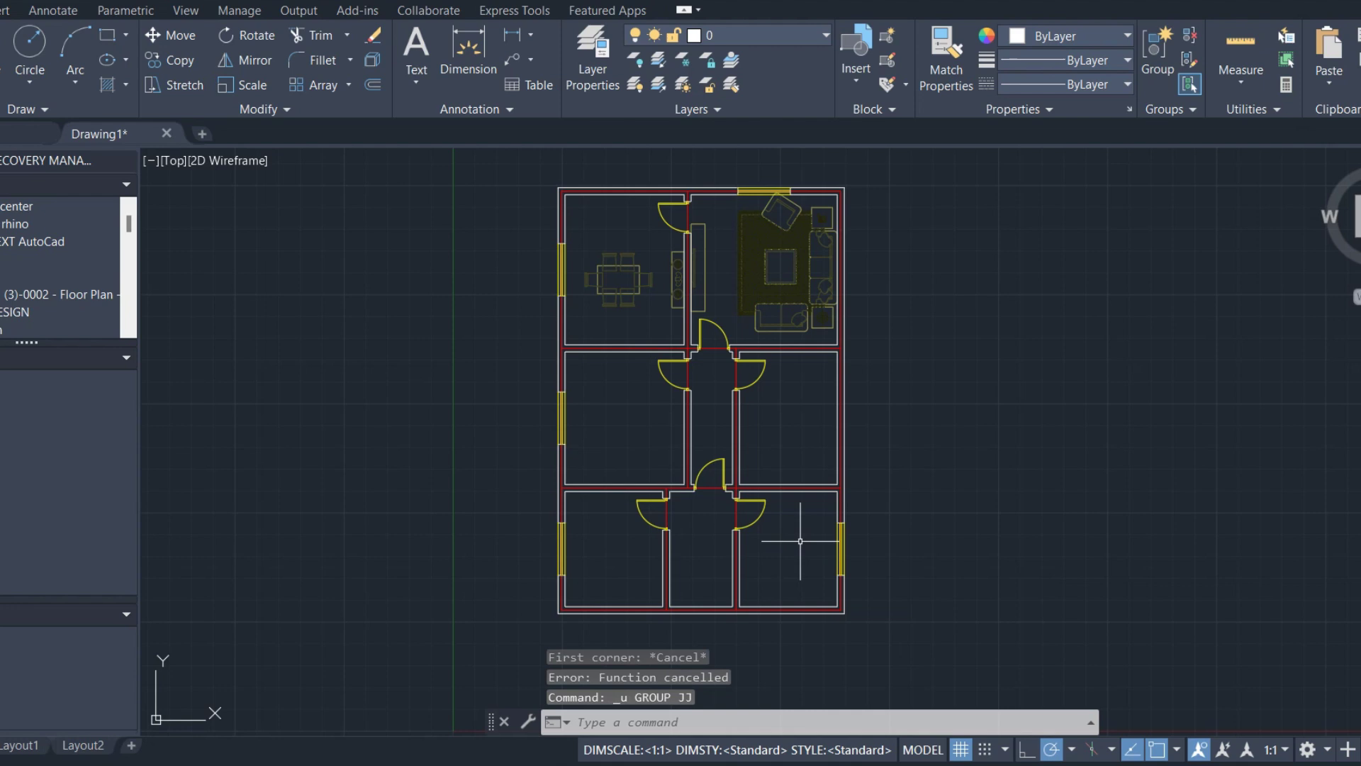
- Furnish the lower-left room with the YQArch Kitchen layout (JJ), with sink and cooker along the left outer wall
text(jj)
key(Return)
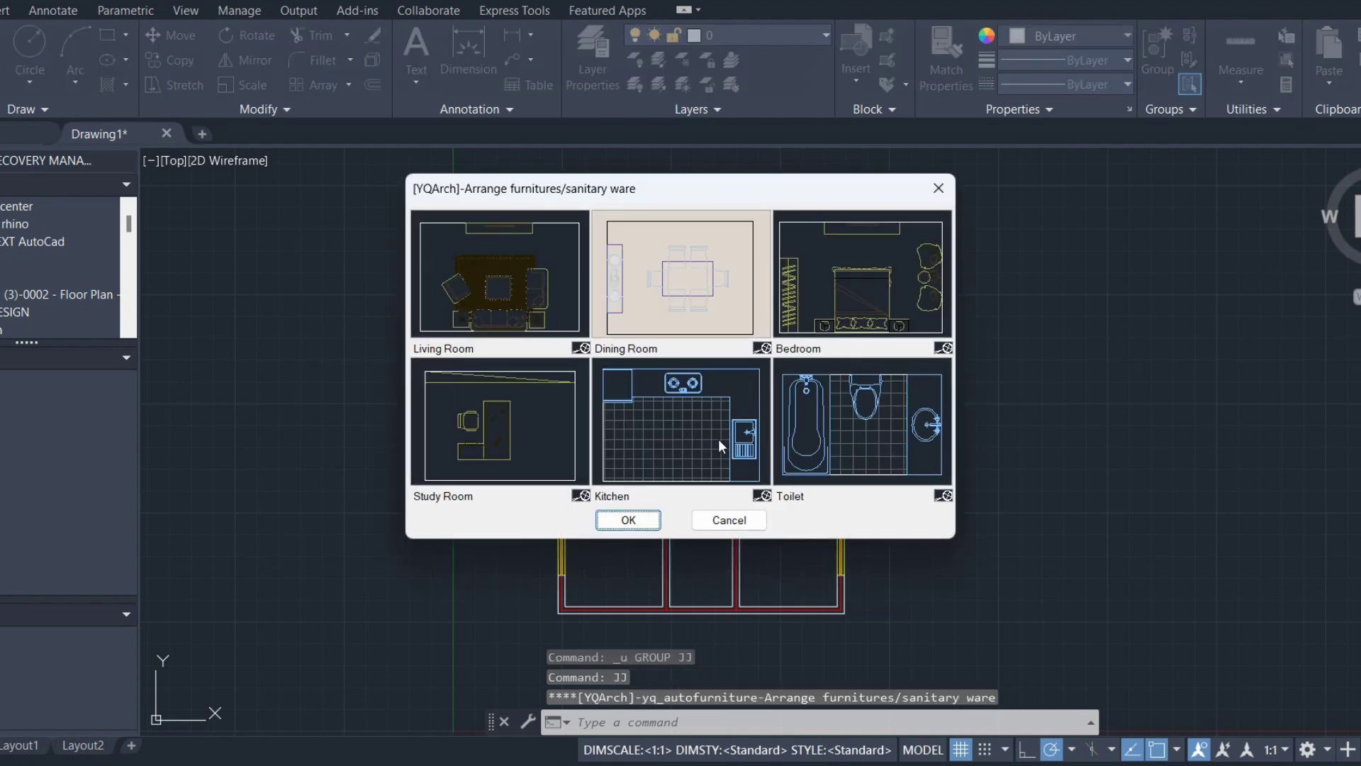
click(628, 520)
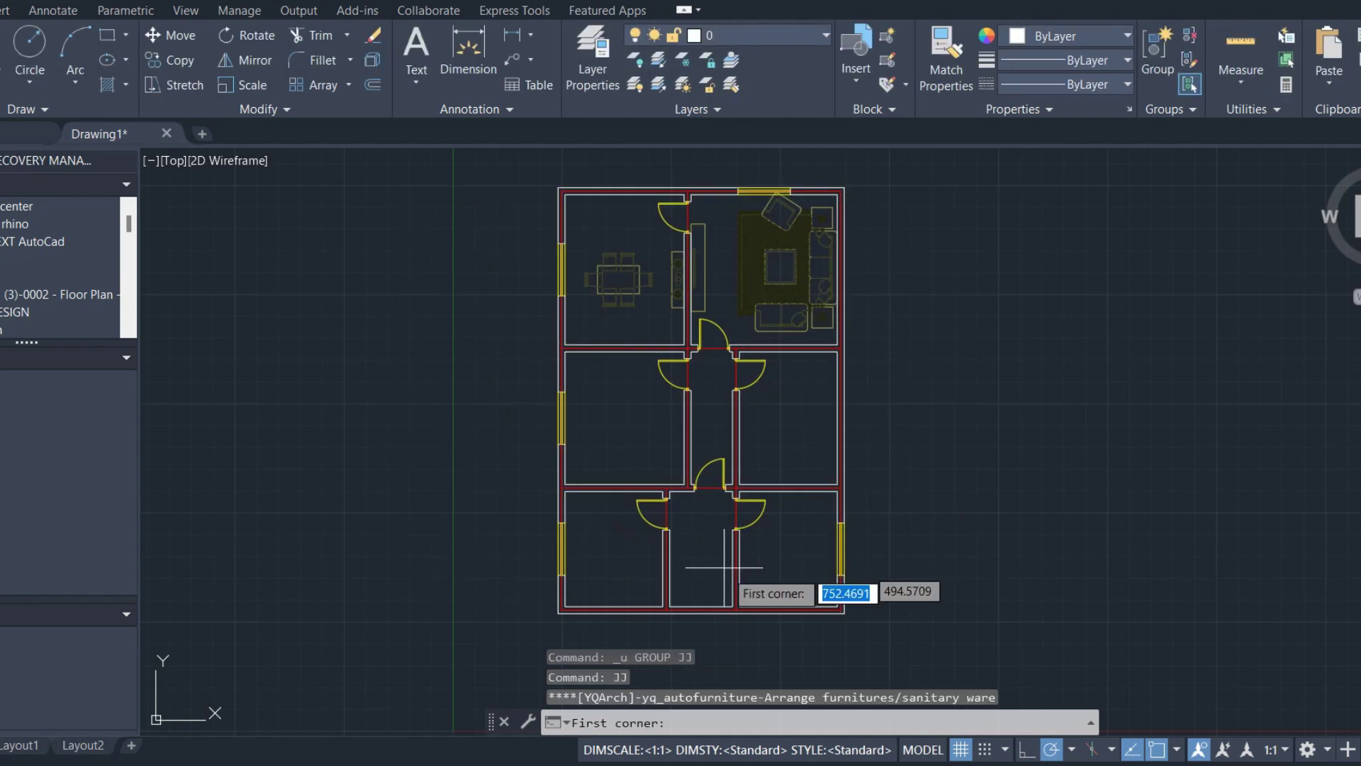
click(663, 605)
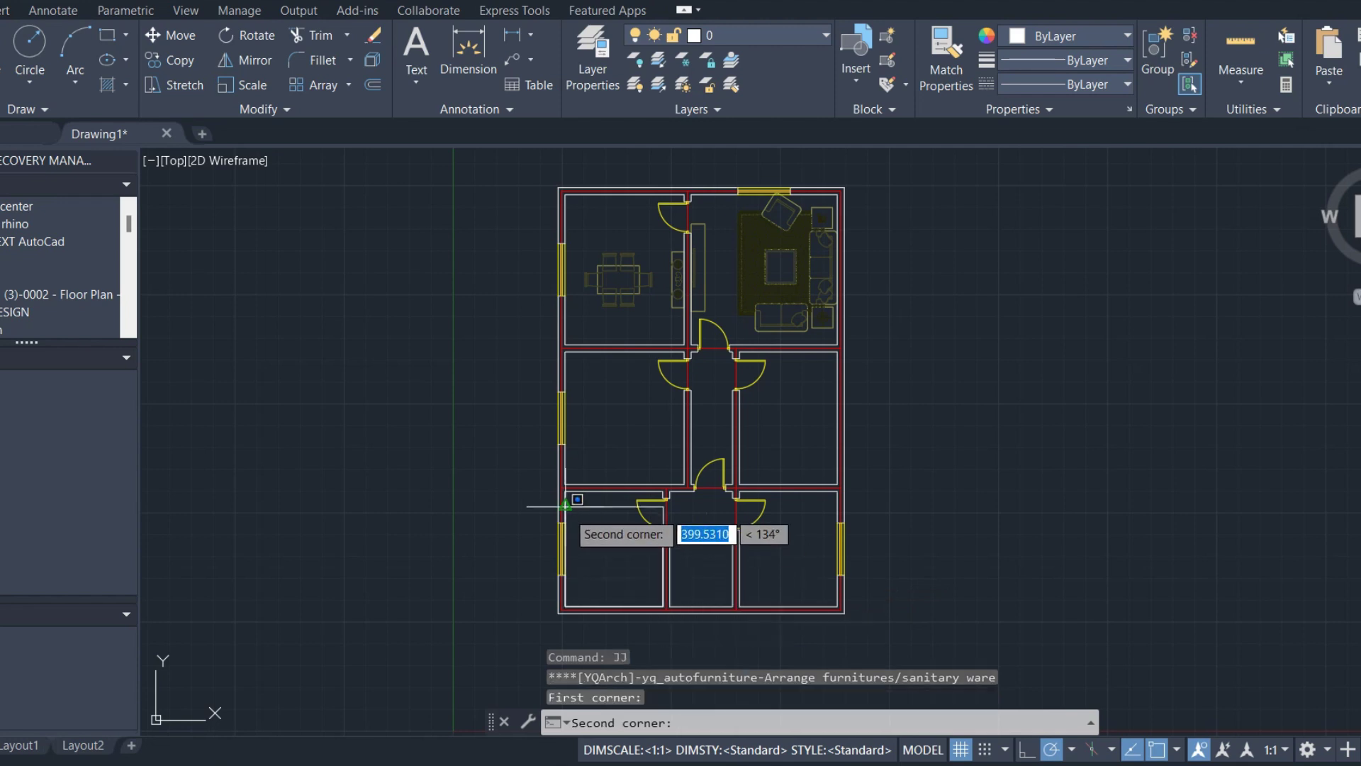
click(565, 491)
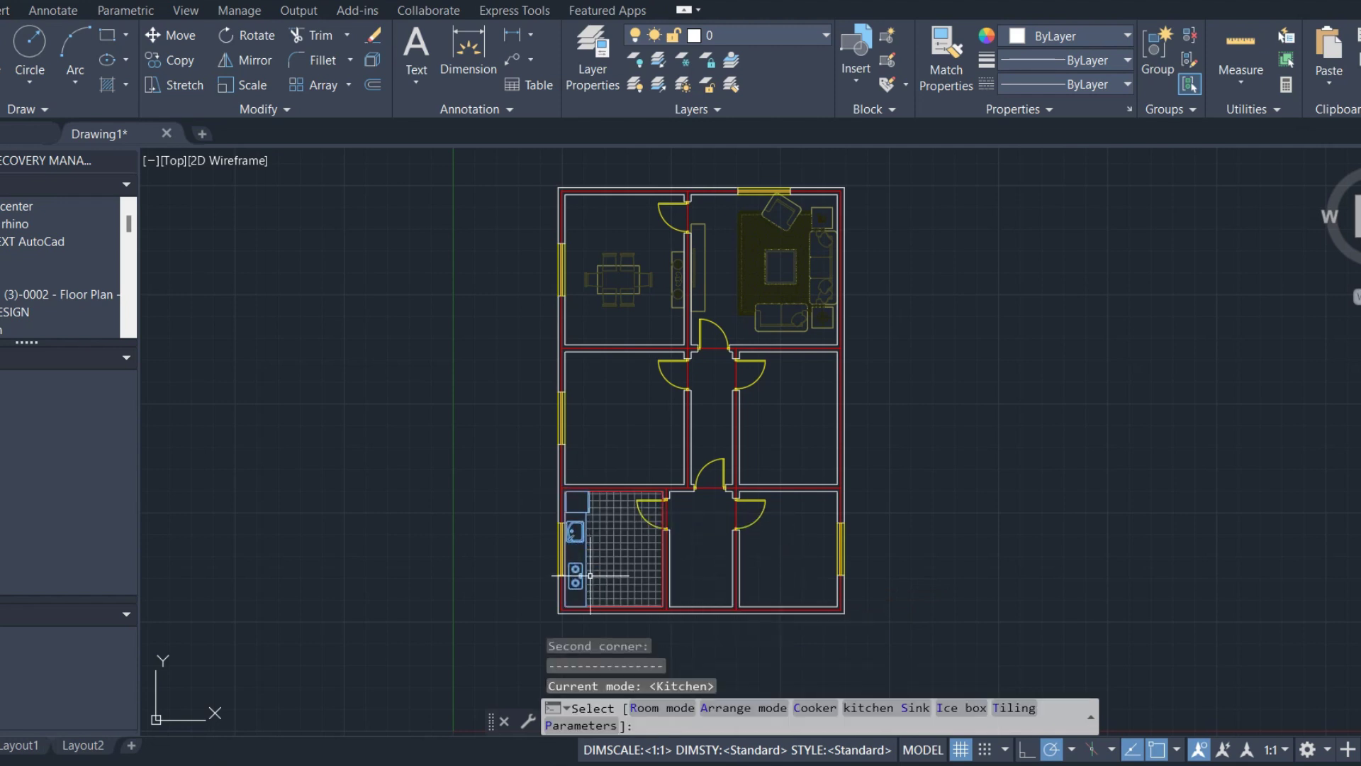
key(Escape)
- Furnish the middle-left room with the Bedroom layout, with the bed's head against its lower wall and the wardrobe on the right
key(Return)
click(628, 521)
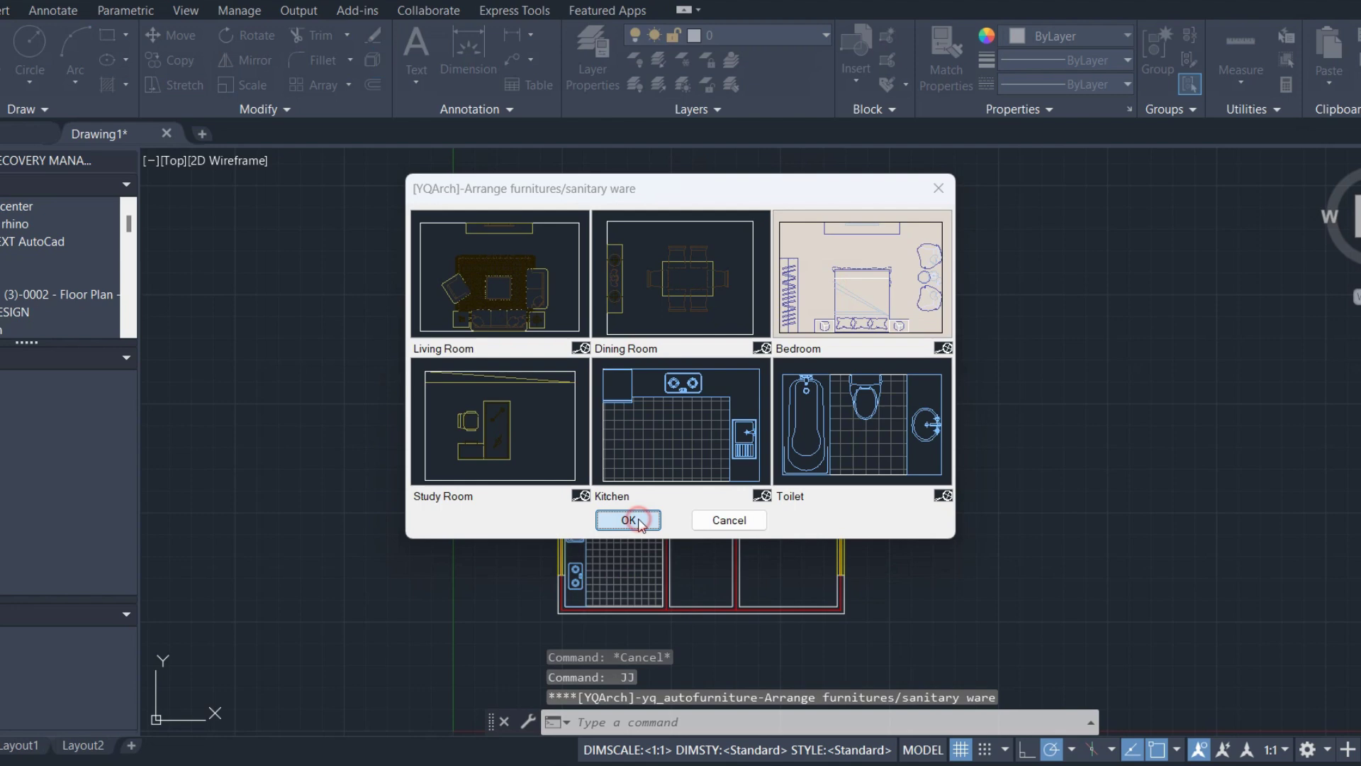
click(565, 352)
click(684, 485)
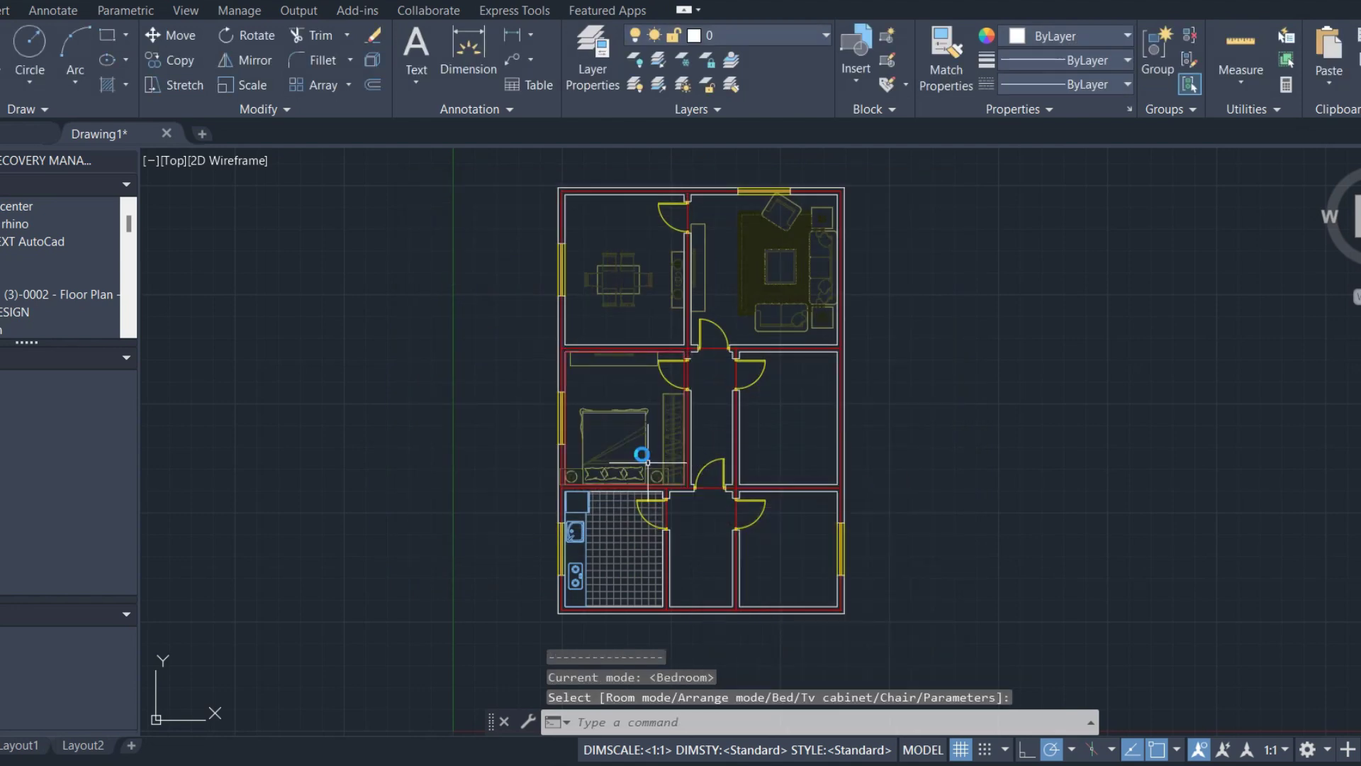
click(648, 462)
key(ctrl+z)
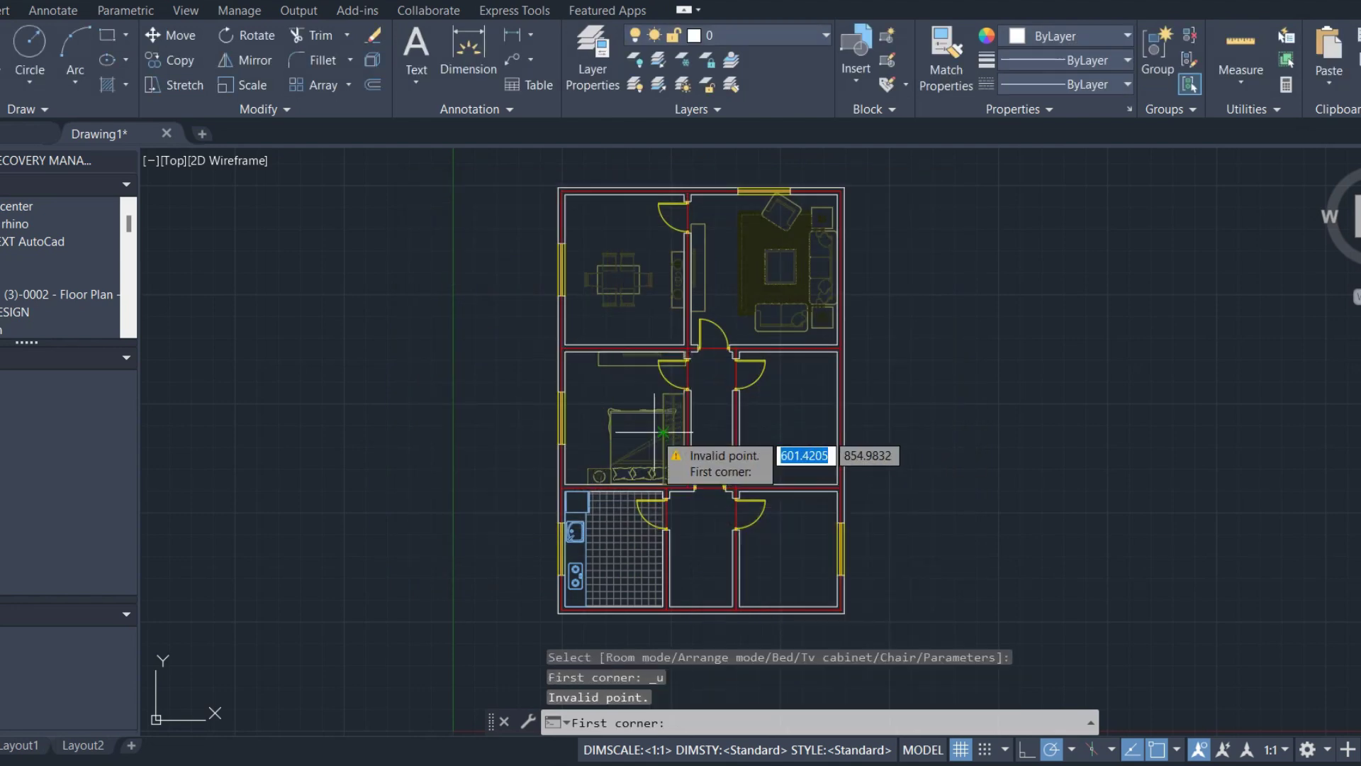
- Furnish the middle-right room with the Bedroom layout, with the bed's head against the right outer wall
click(835, 353)
click(741, 482)
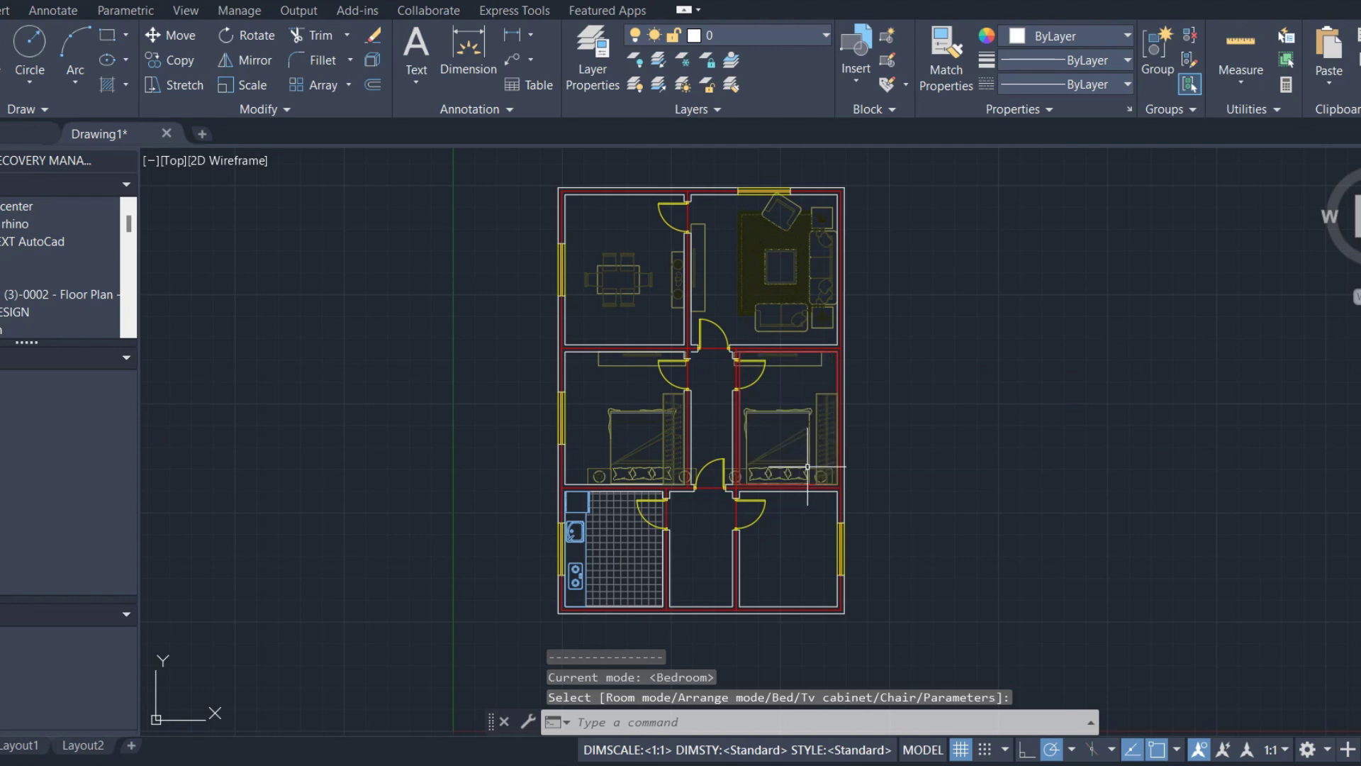
click(822, 433)
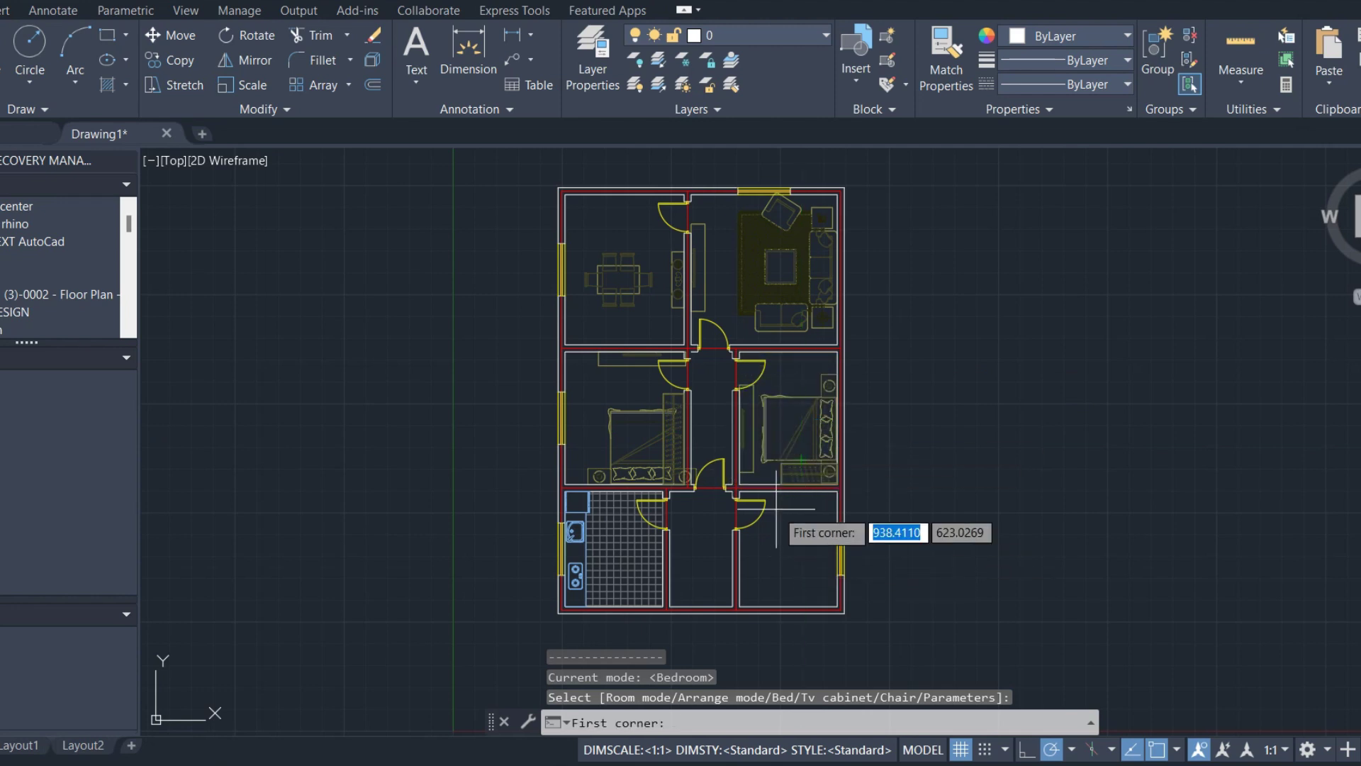
key(Escape)
- Furnish the lower-right room with the Study Room layout (JJ), with the cabinet along its lower wall
text(JJ)
key(Return)
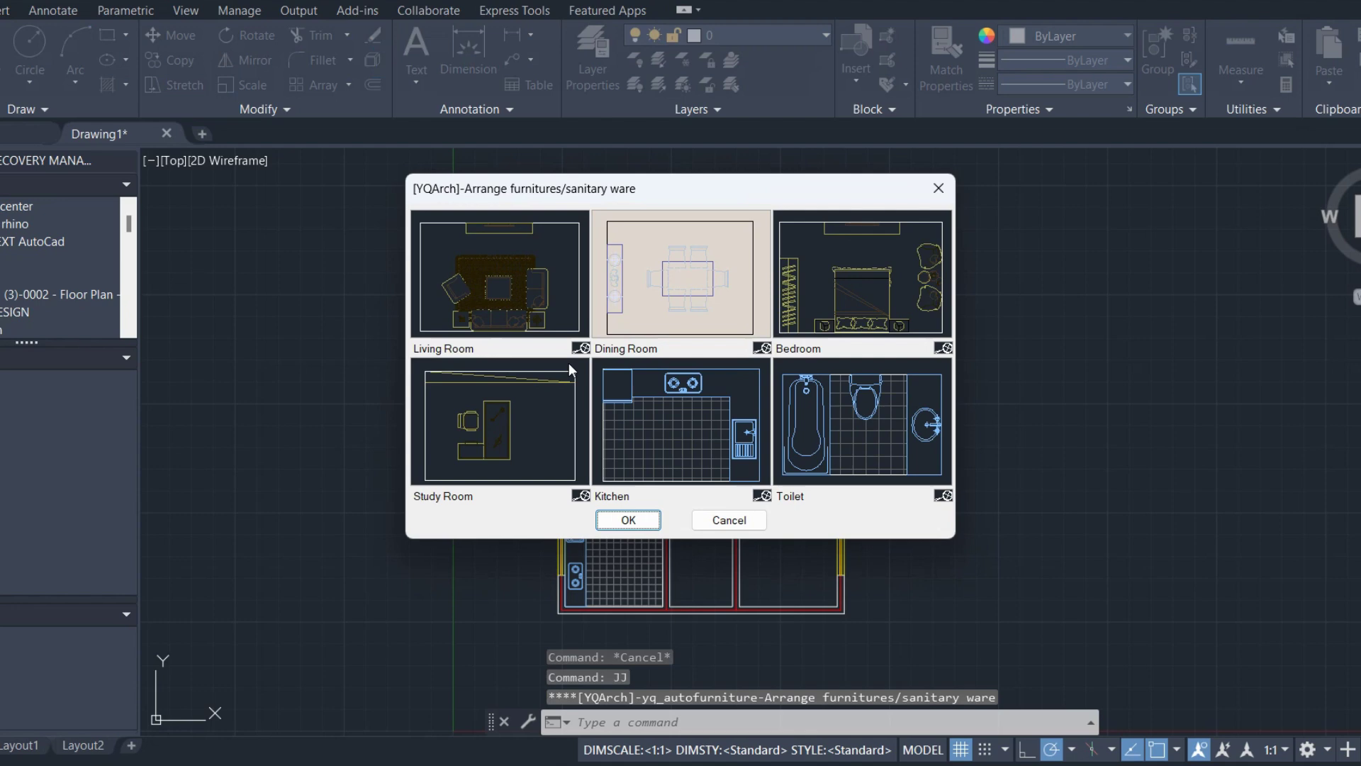
click(525, 425)
click(628, 519)
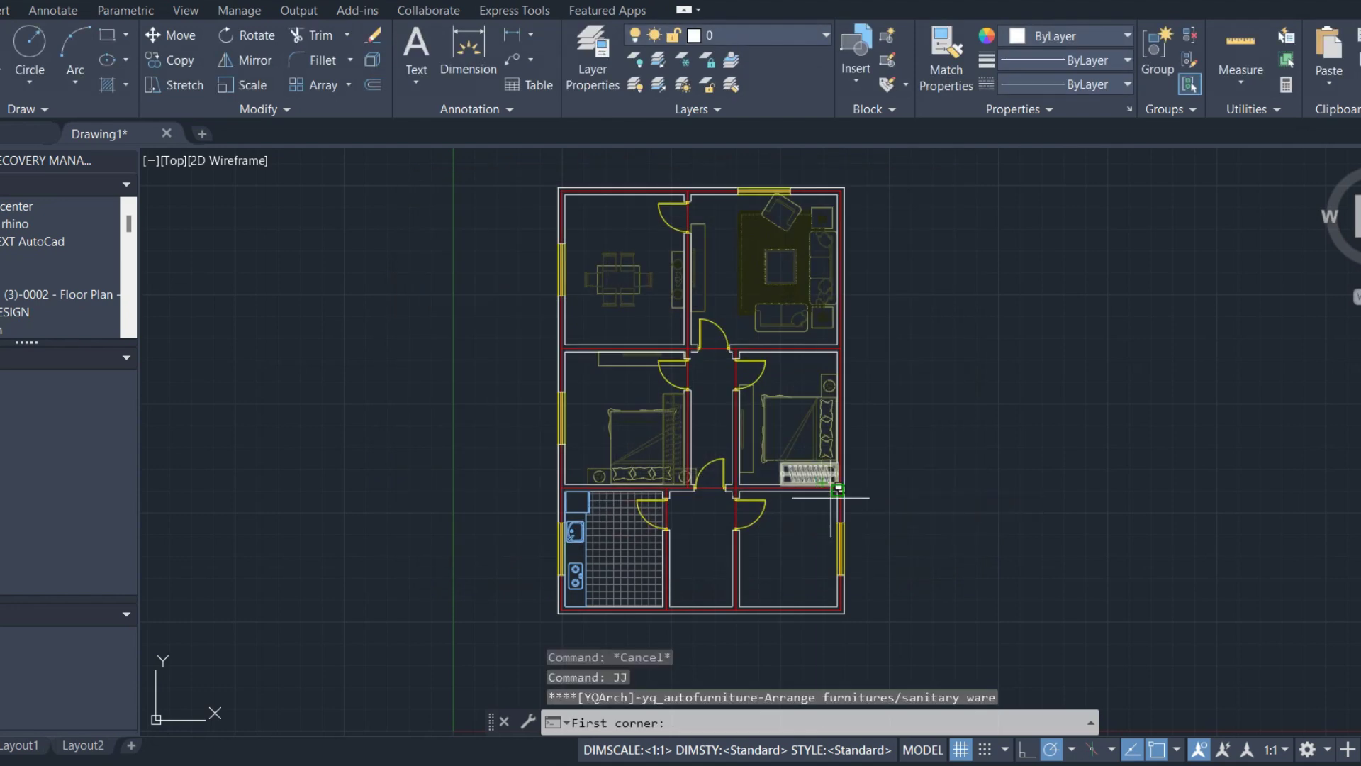
click(831, 497)
click(738, 607)
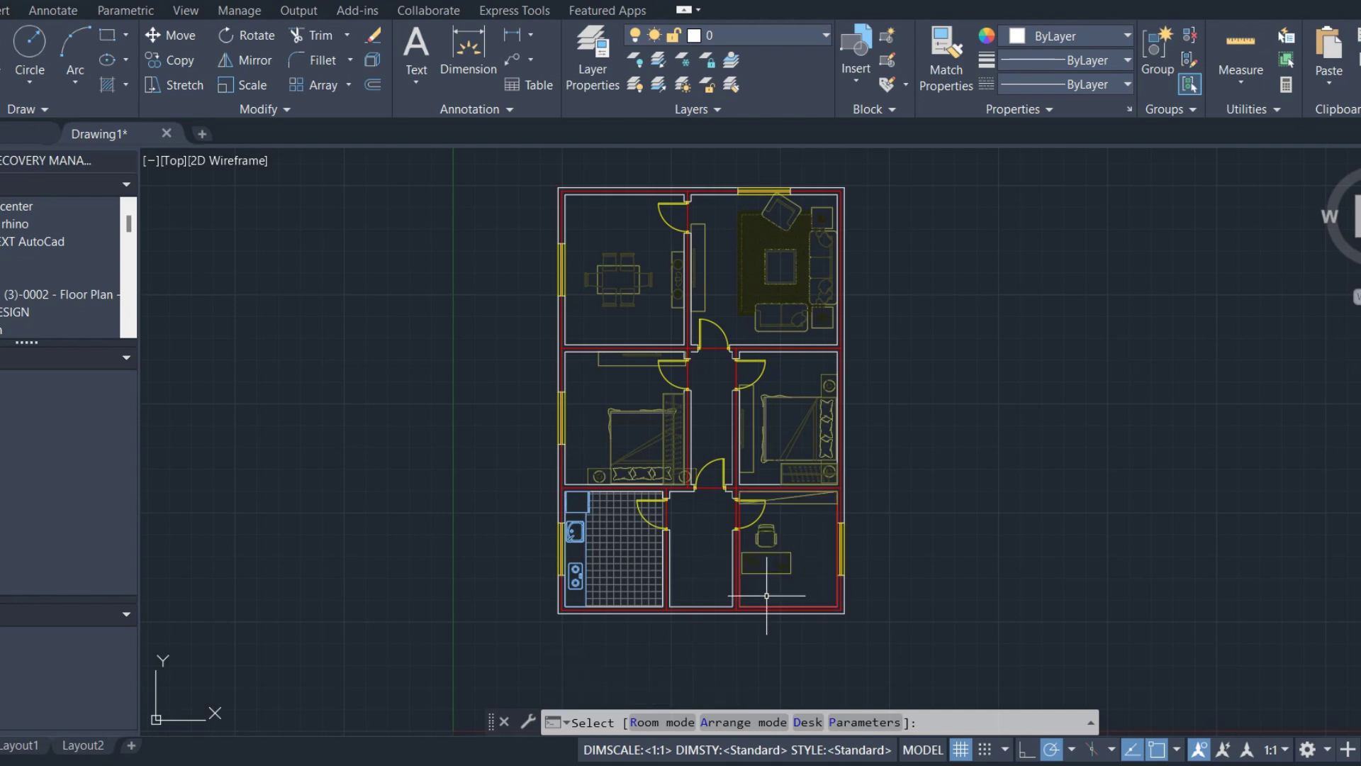
click(803, 497)
scroll(822, 553, up, 1)
key(Escape)
- Rotate the study desk and chair a quarter turn counterclockwise so the chair faces the desk from the window side
click(809, 553)
click(789, 562)
text(ro)
key(Return)
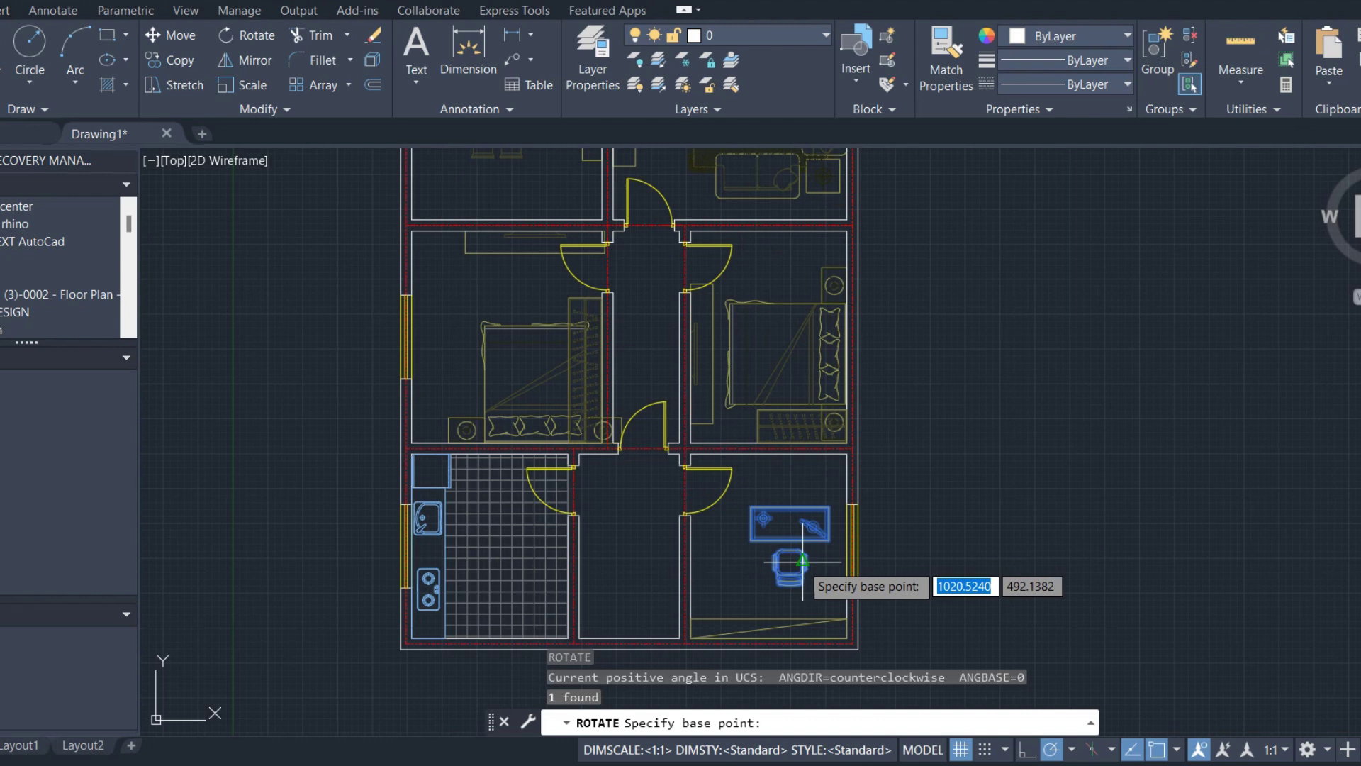
click(803, 562)
click(804, 504)
- Move the rotated desk and chair slightly upward to centre them in the free space of the study
click(814, 521)
click(767, 565)
text(m)
key(Return)
click(801, 523)
click(805, 495)
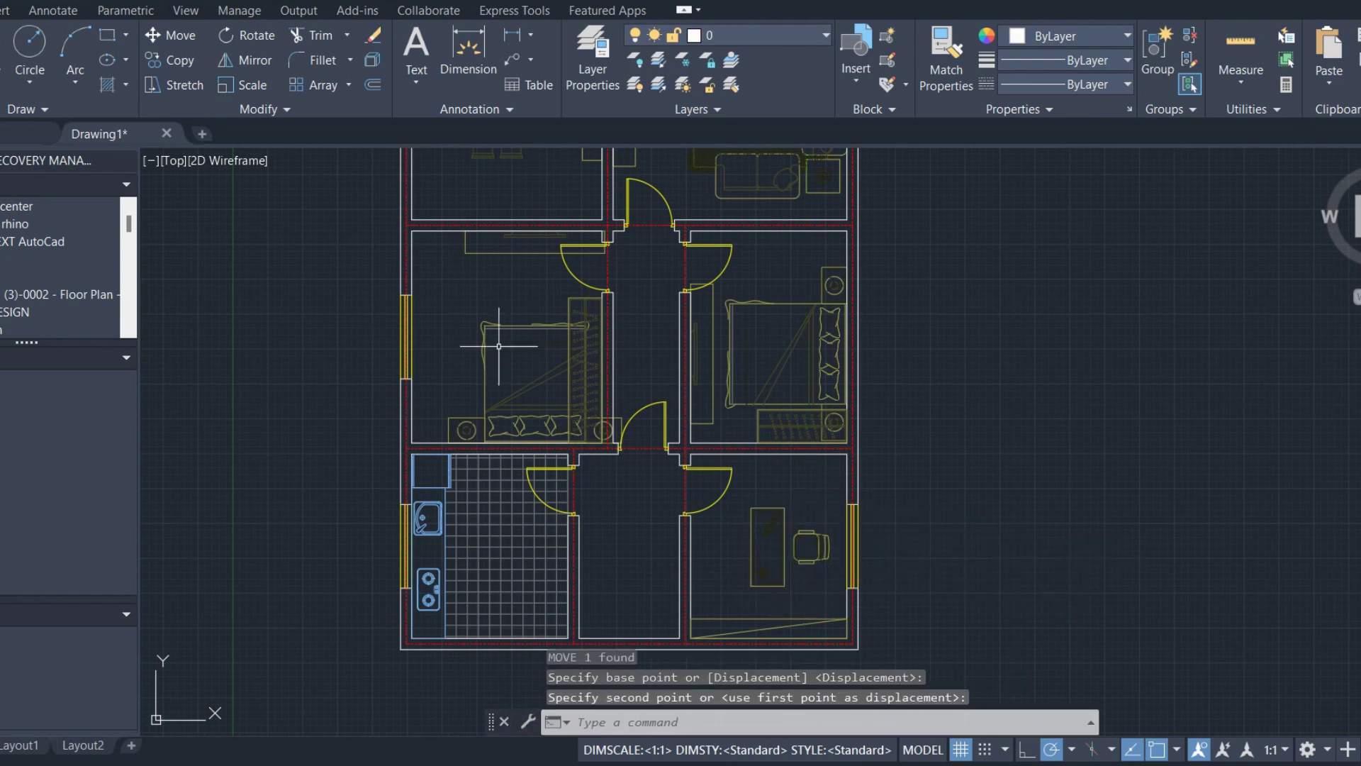
- Move the bed and its nightstands in the middle-left bedroom toward the left outer wall, clear of the right wall
click(529, 298)
click(490, 357)
text(m)
key(Return)
click(520, 299)
click(492, 299)
key(Escape)
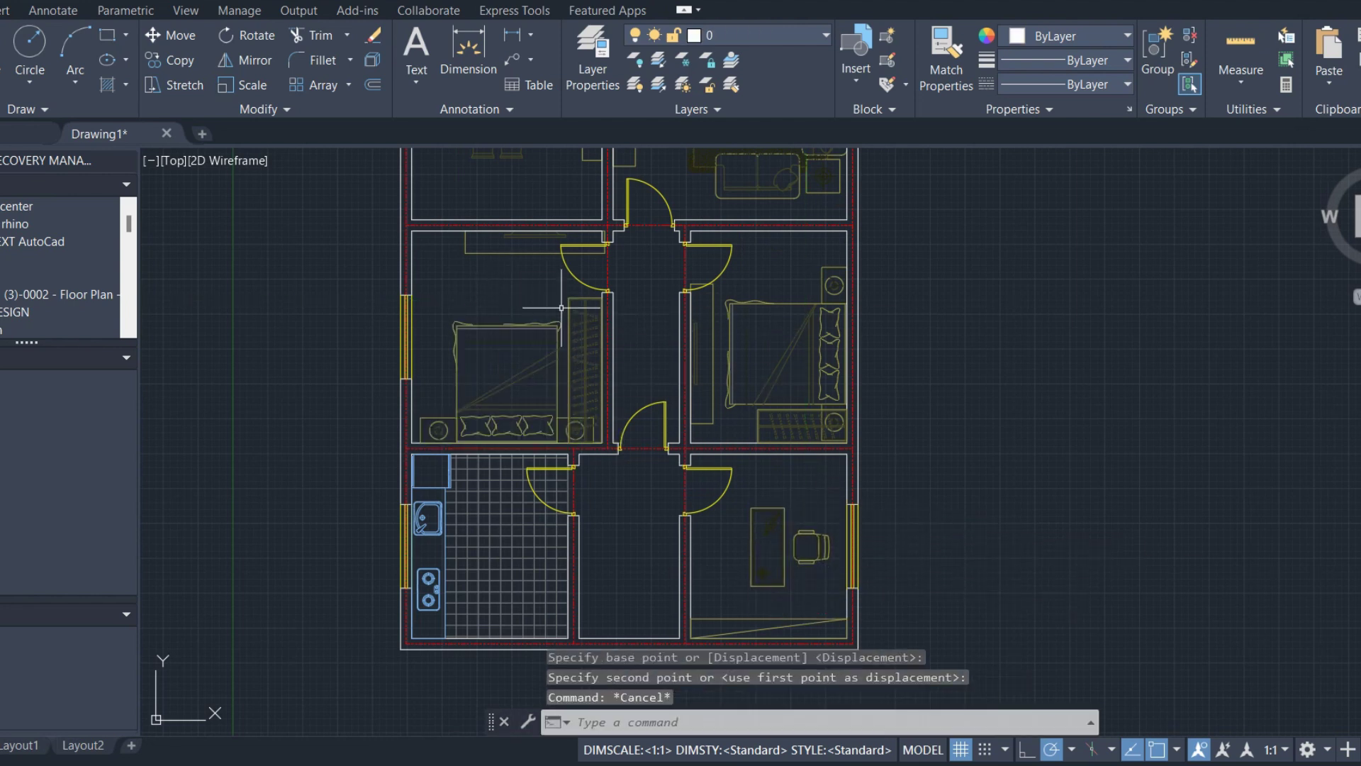
- Delete the wardrobe along the right wall of the middle-left bedroom
key(Escape)
click(577, 317)
key(Delete)
- Move the TV cabinet of the middle-left bedroom along the upper wall to the left, clear of the door
click(536, 282)
click(496, 245)
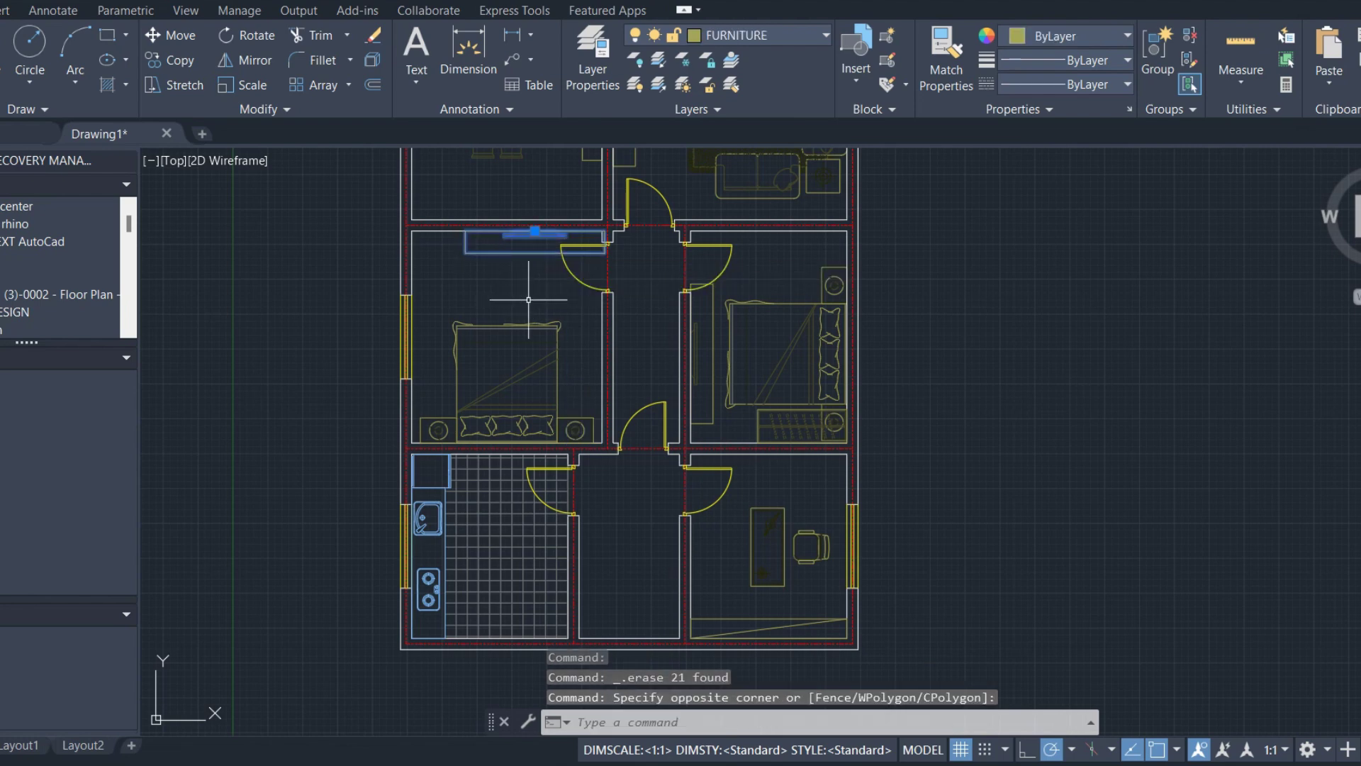
text(m)
key(Return)
click(537, 293)
key(Escape)
key(Escape)
- Turn off the FURNITURE layer
scroll(546, 497, down, 3)
middle_drag(563, 417, 605, 417)
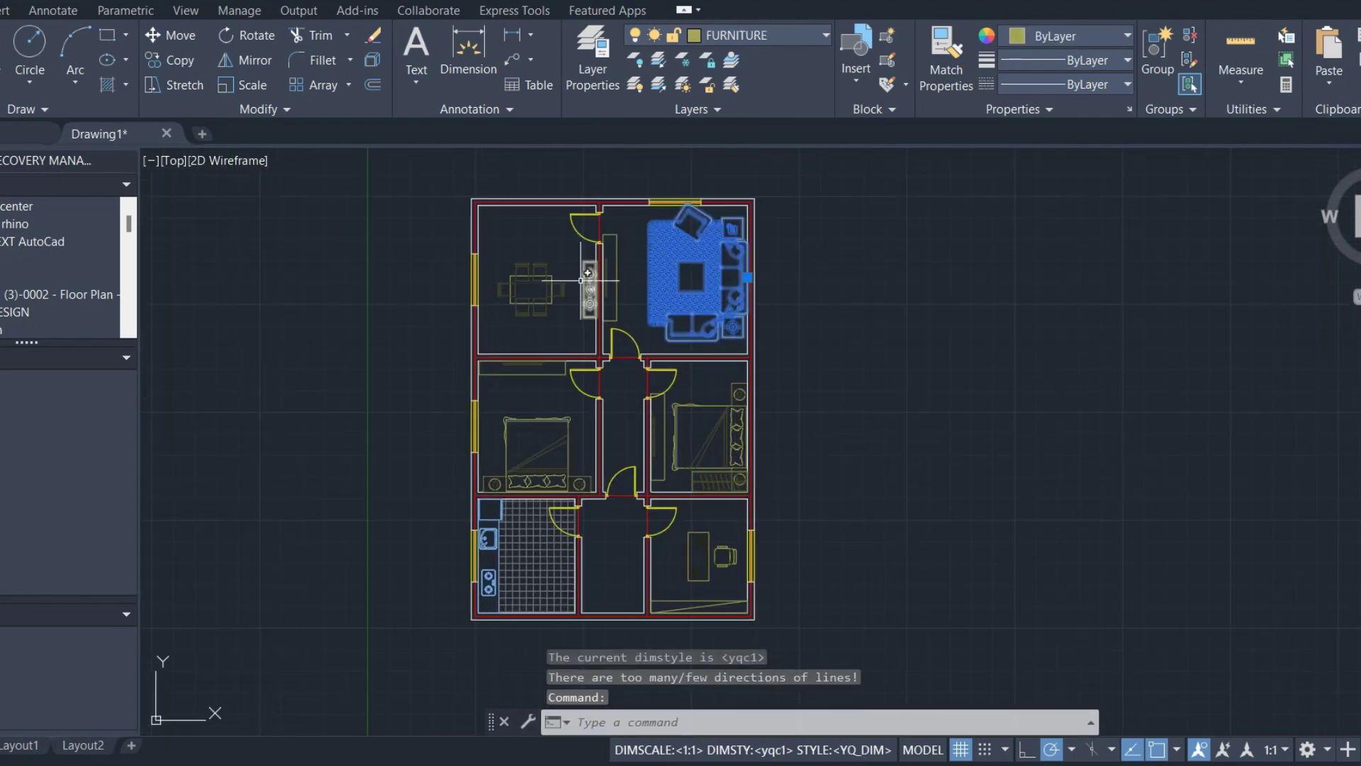
click(549, 284)
key(Escape)
key(Escape)
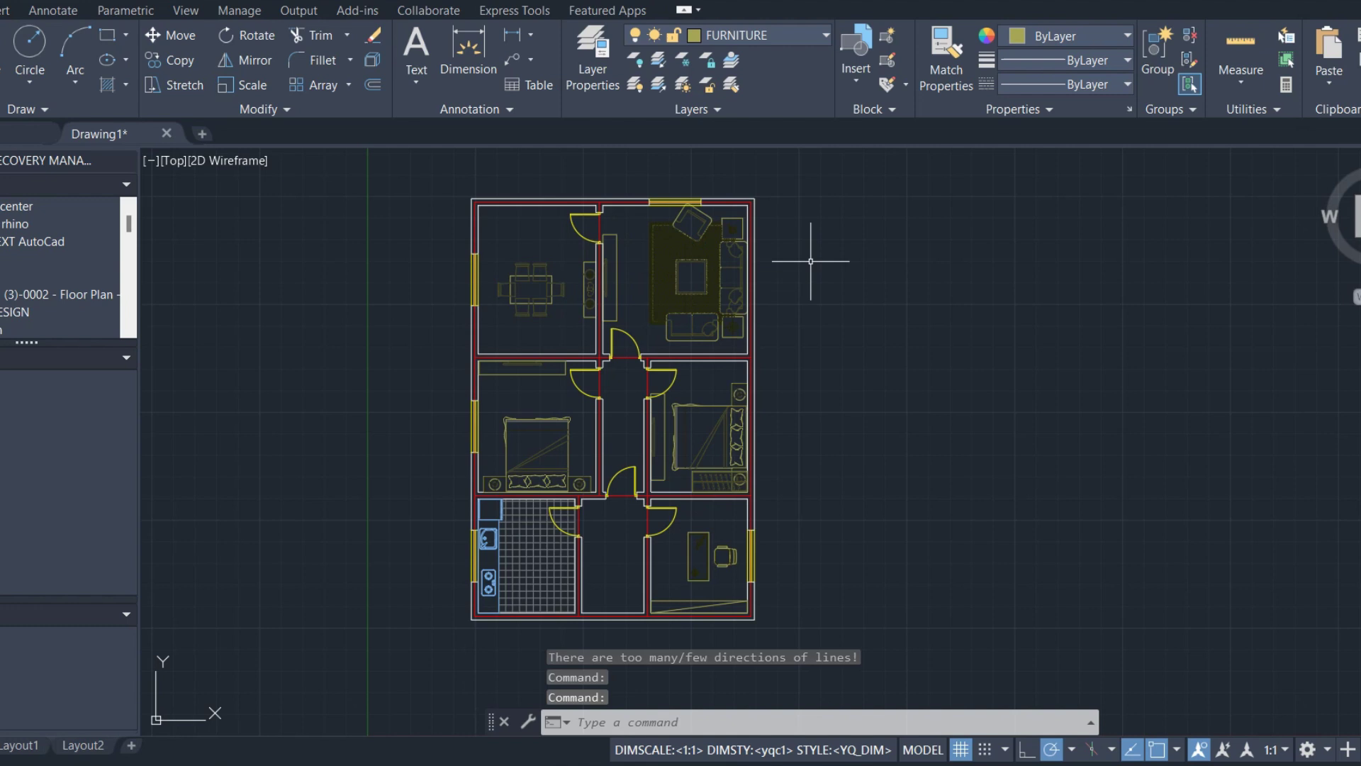
click(775, 41)
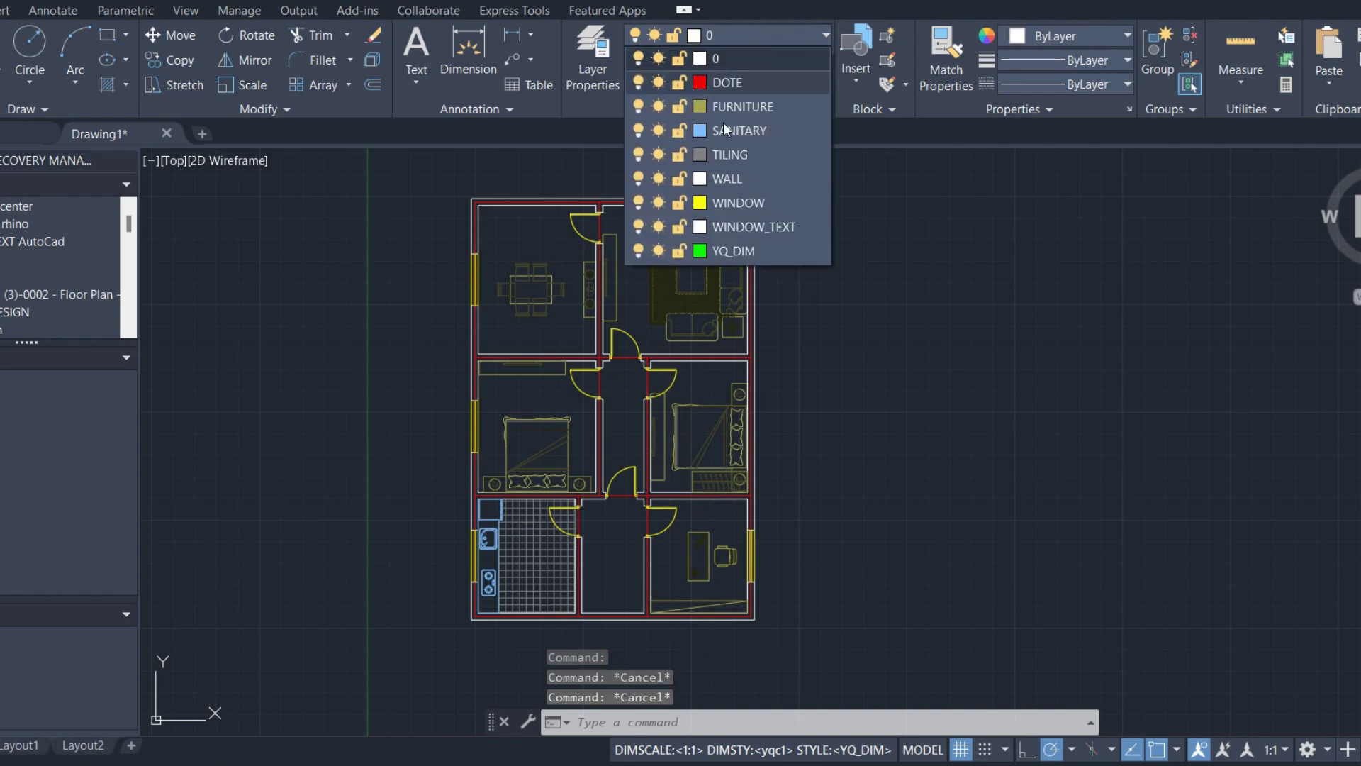
click(638, 107)
click(578, 525)
key(Escape)
key(Escape)
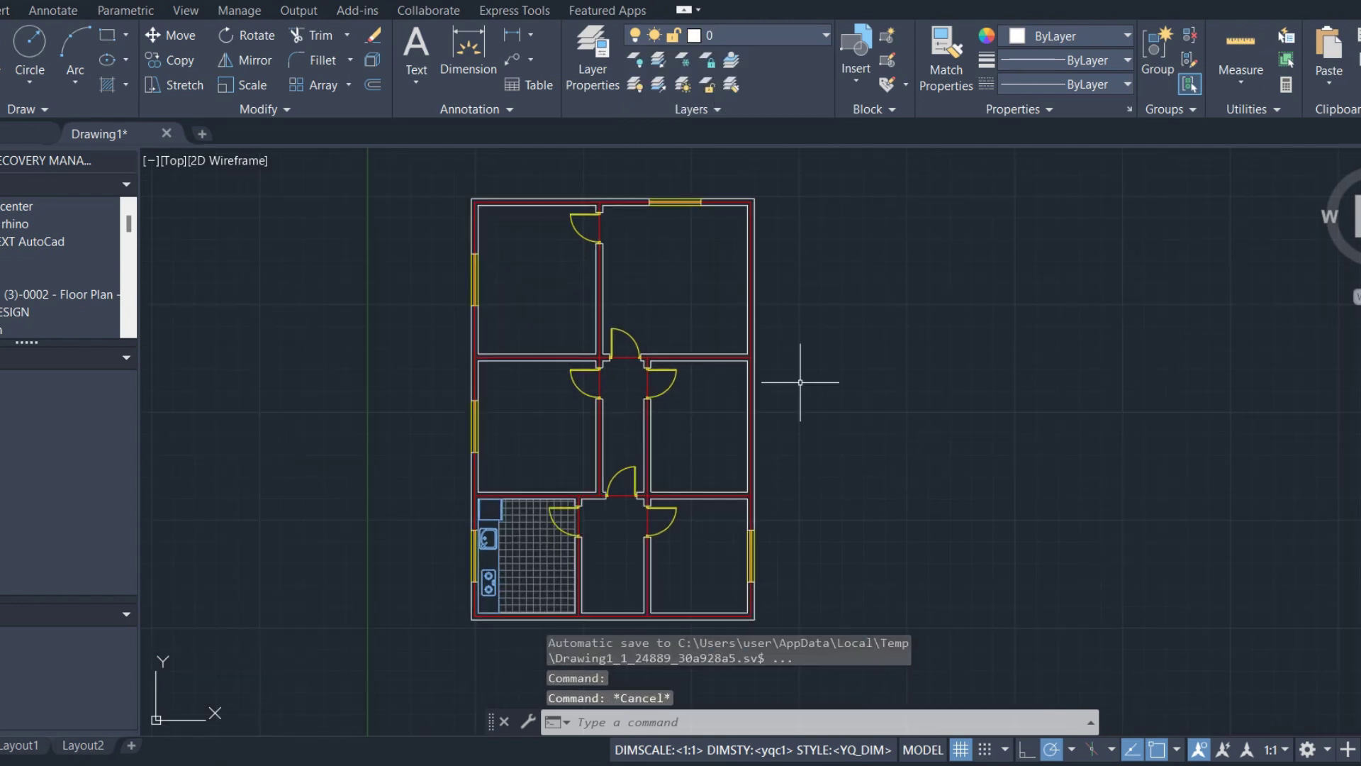
- Dimension the outer walls on all sides of the plan with the YQArch DDGZ command, using the same selection for the lines
text(DDGZ)
key(Return)
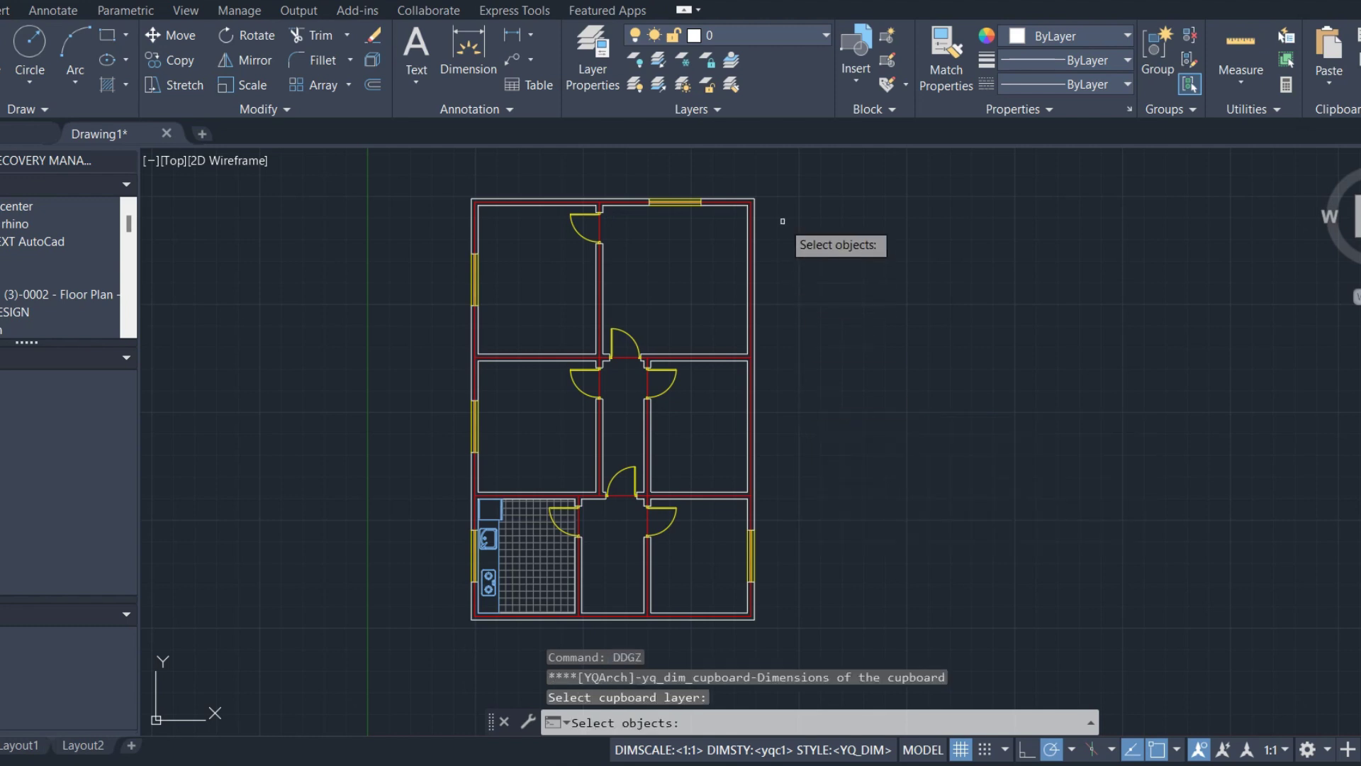
click(775, 173)
click(570, 470)
key(Return)
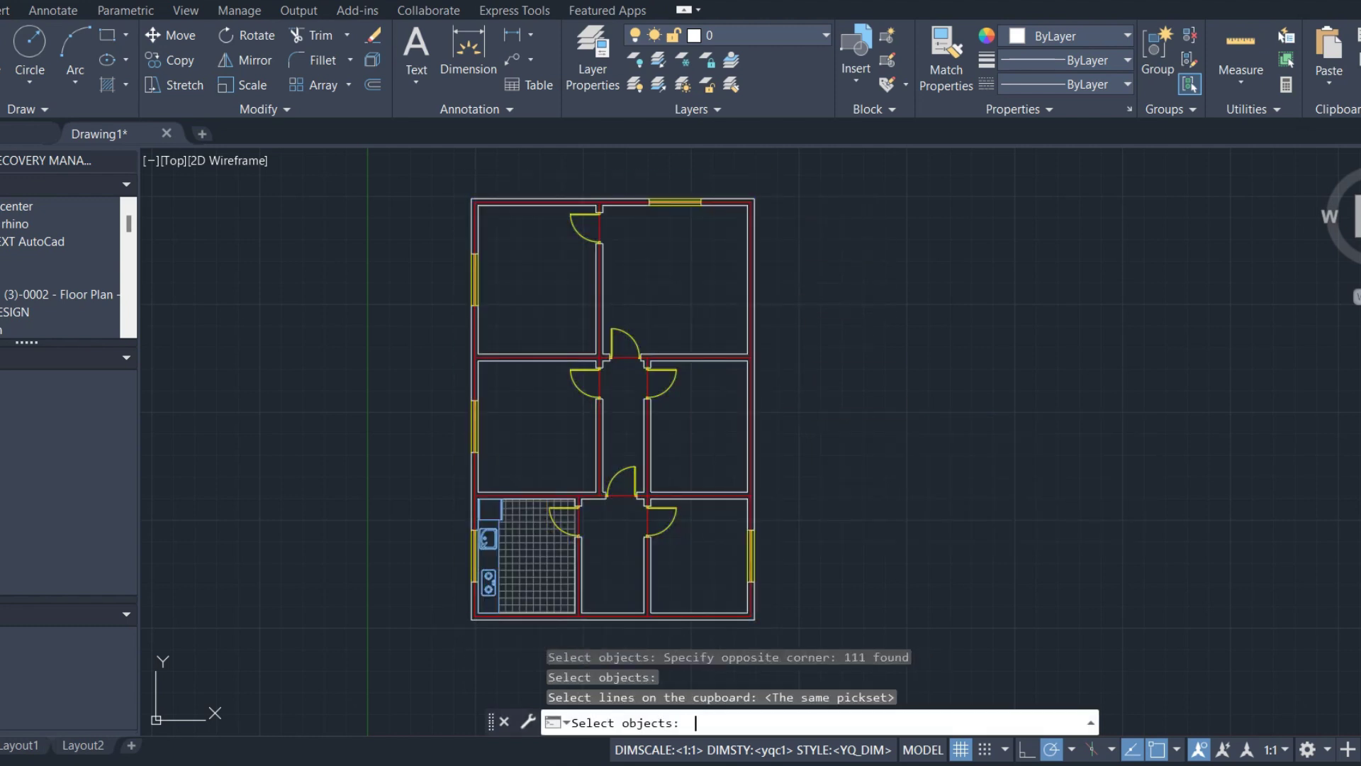
key(Return)
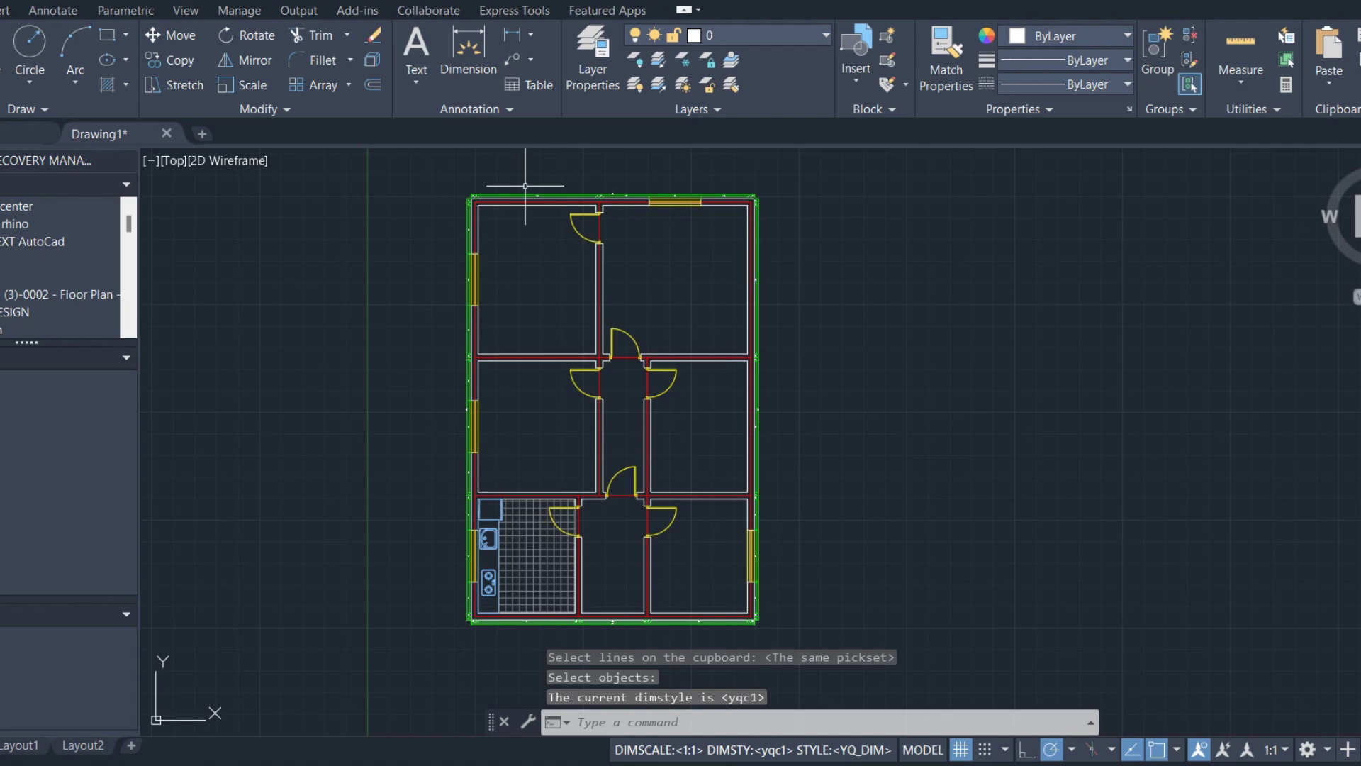
- Examine the dimensions along the upper outer wall, including the window and wall segments
scroll(525, 186, up, 8)
middle_drag(991, 301, 616, 326)
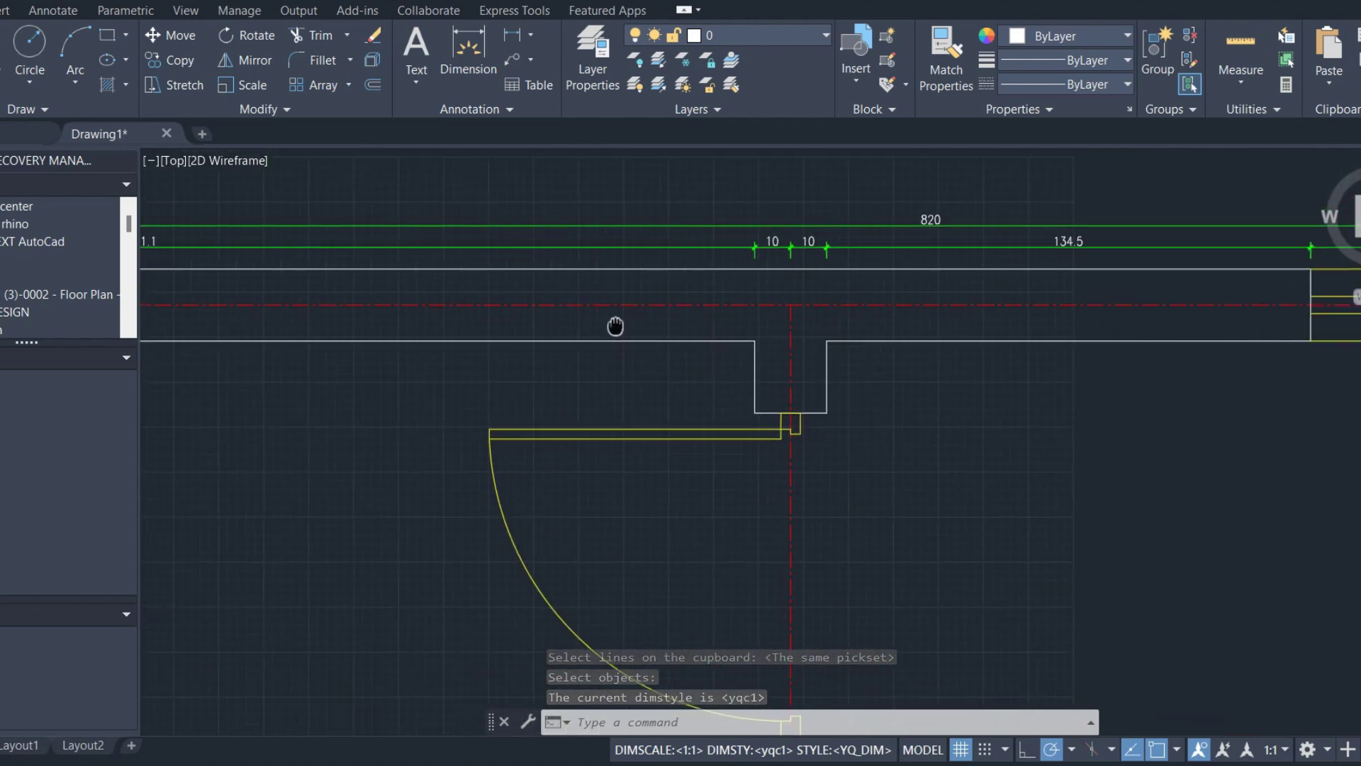
middle_drag(1064, 410, 723, 411)
middle_drag(1018, 416, 696, 413)
middle_drag(1168, 415, 771, 411)
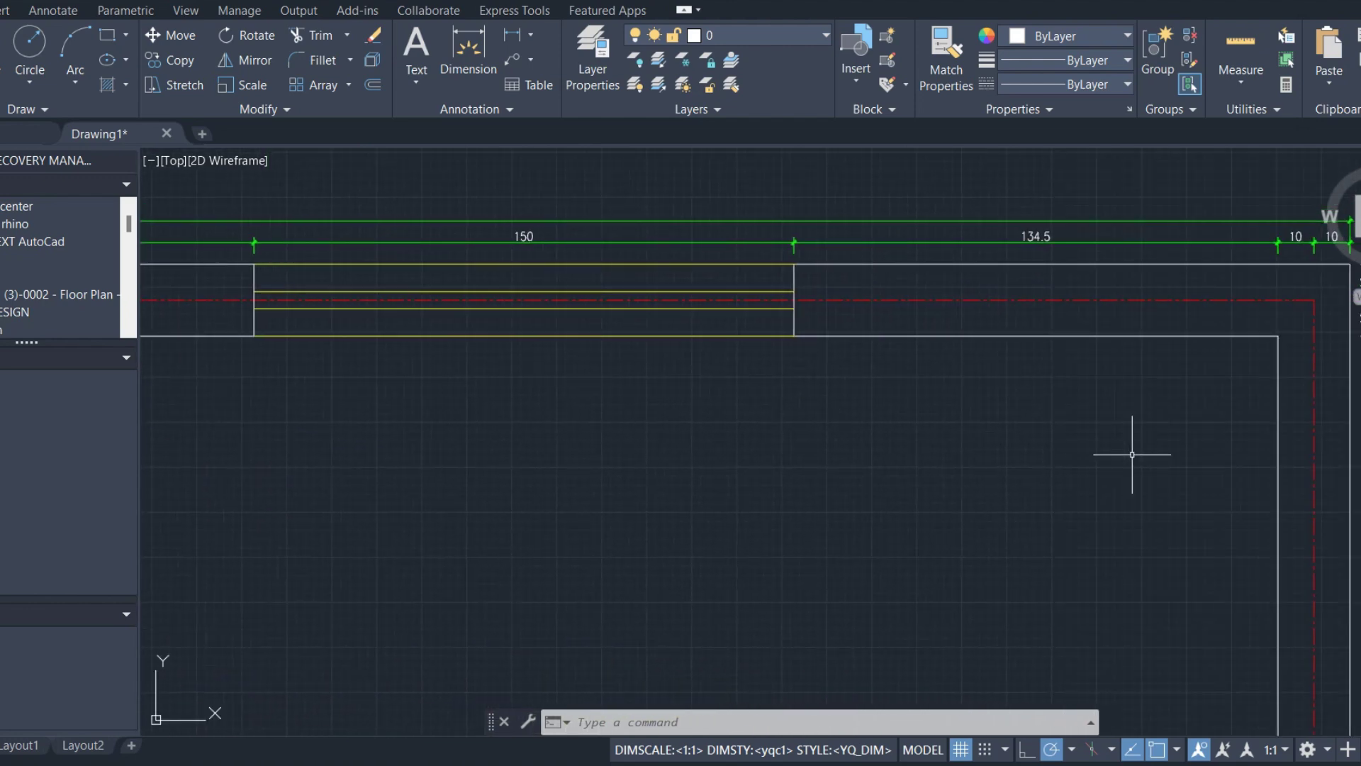
scroll(1132, 454, down, 6)
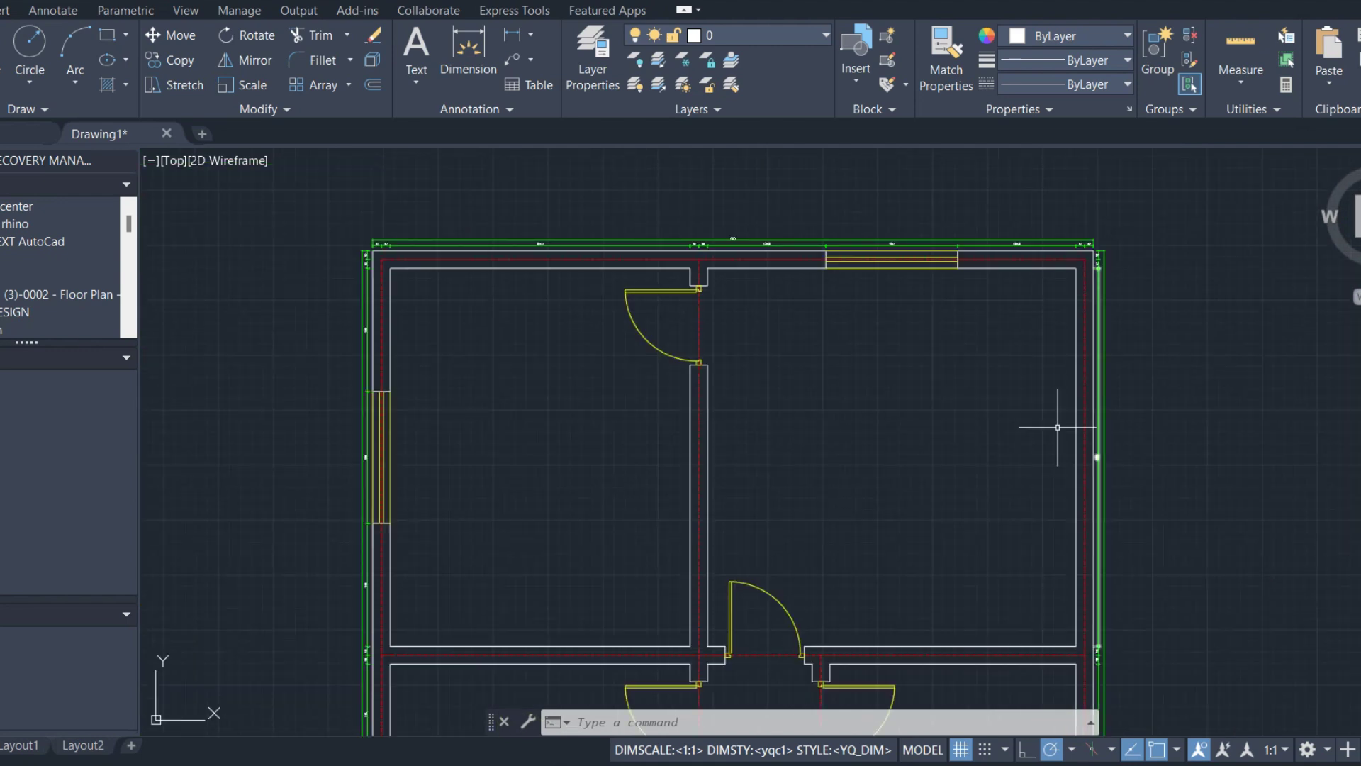
scroll(1058, 428, down, 6)
middle_drag(911, 267, 896, 358)
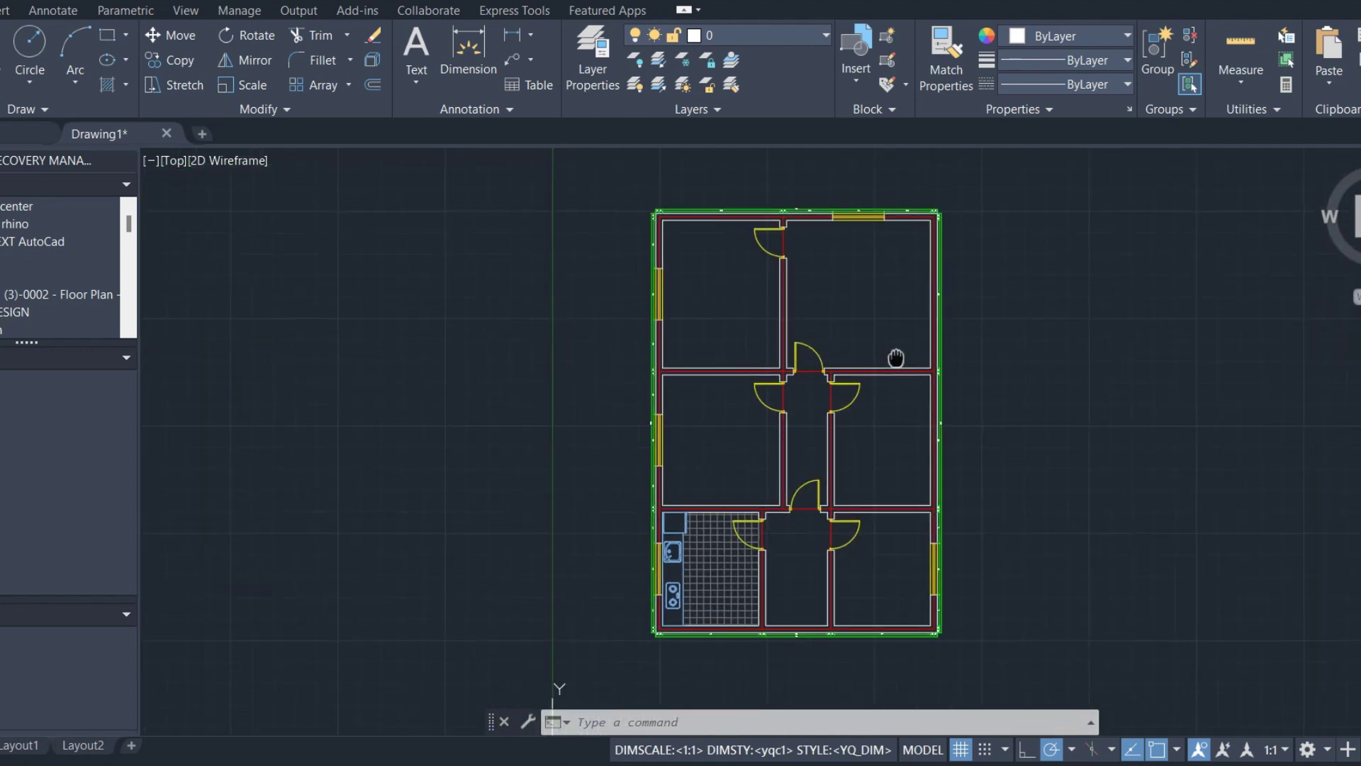
- Turn the FURNITURE layer back on
click(765, 33)
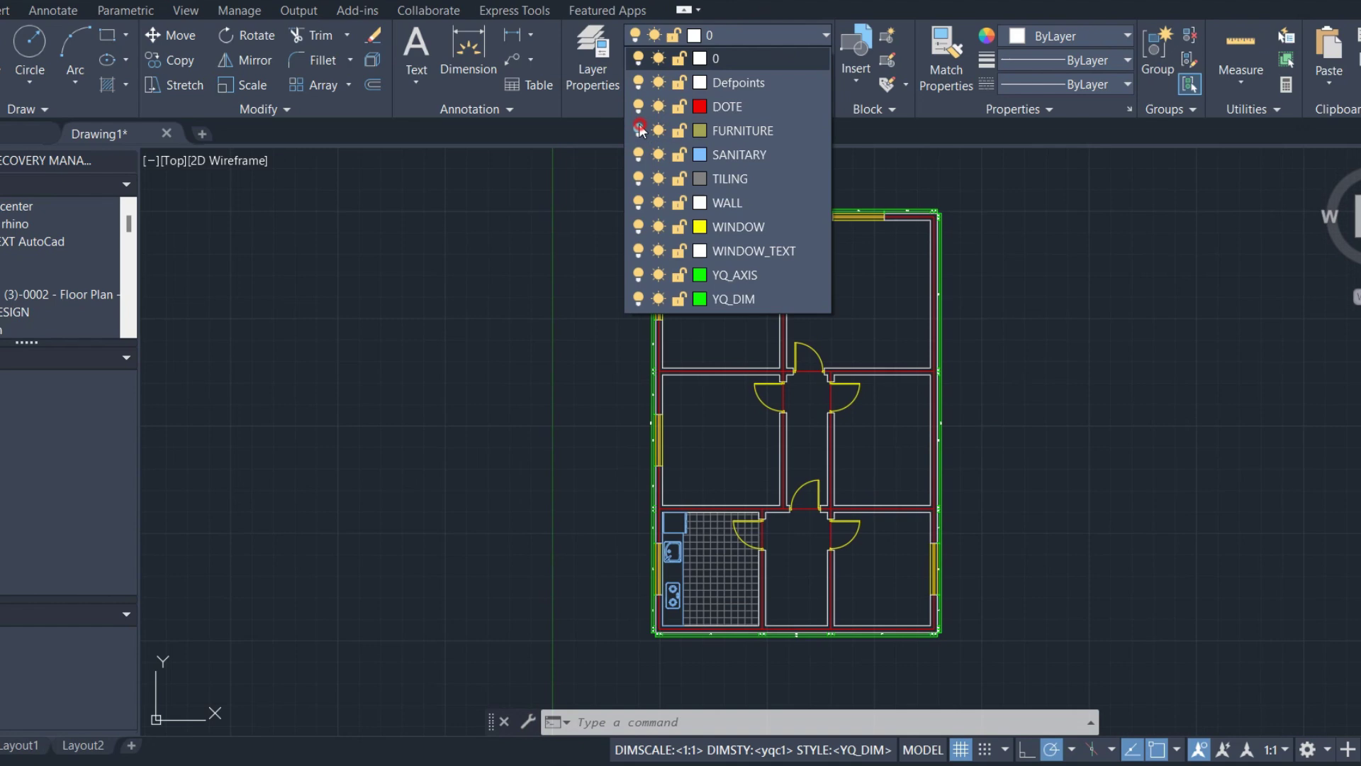
click(638, 131)
middle_drag(1127, 397, 896, 317)
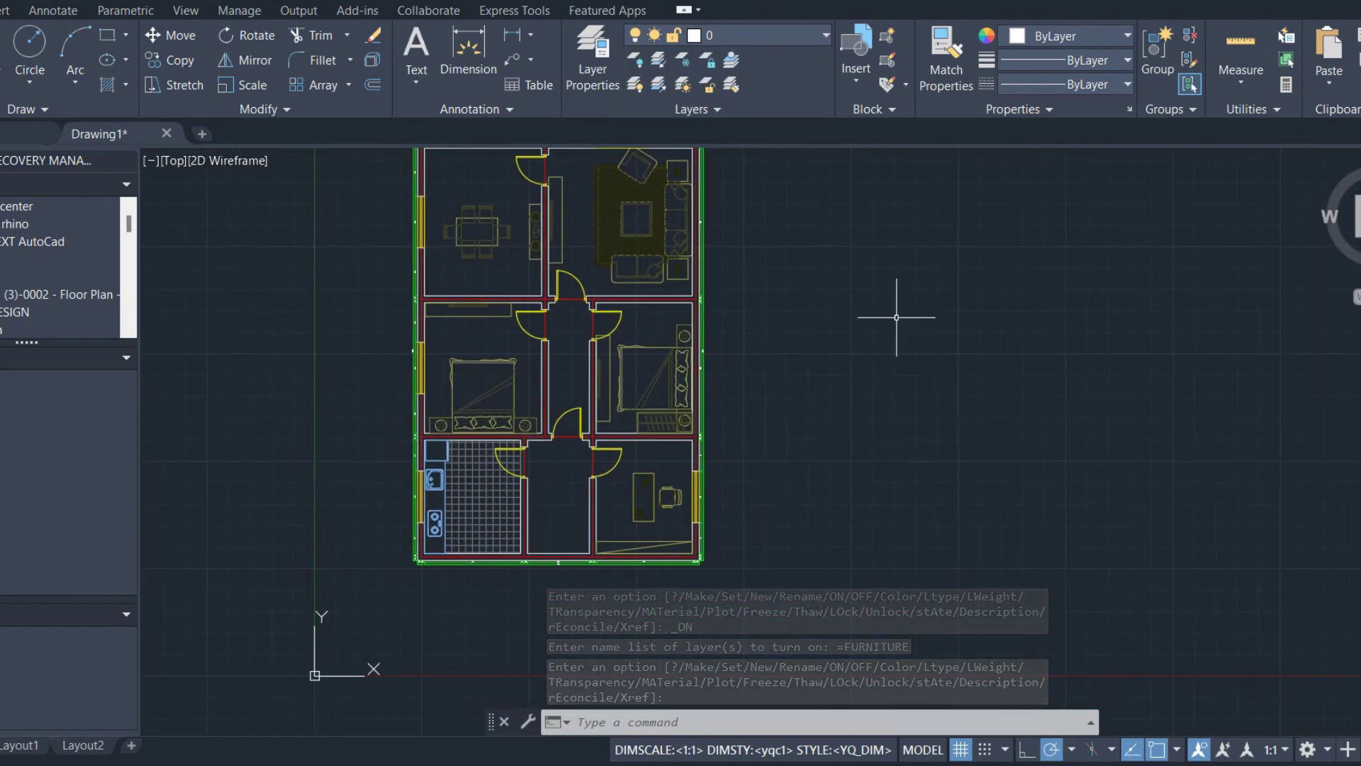
- Draw a double-tread staircase section beside the floor plan with YQArch LTP, storey height 150, 18 steps and tread run 20
key(Return)
text(LTP)
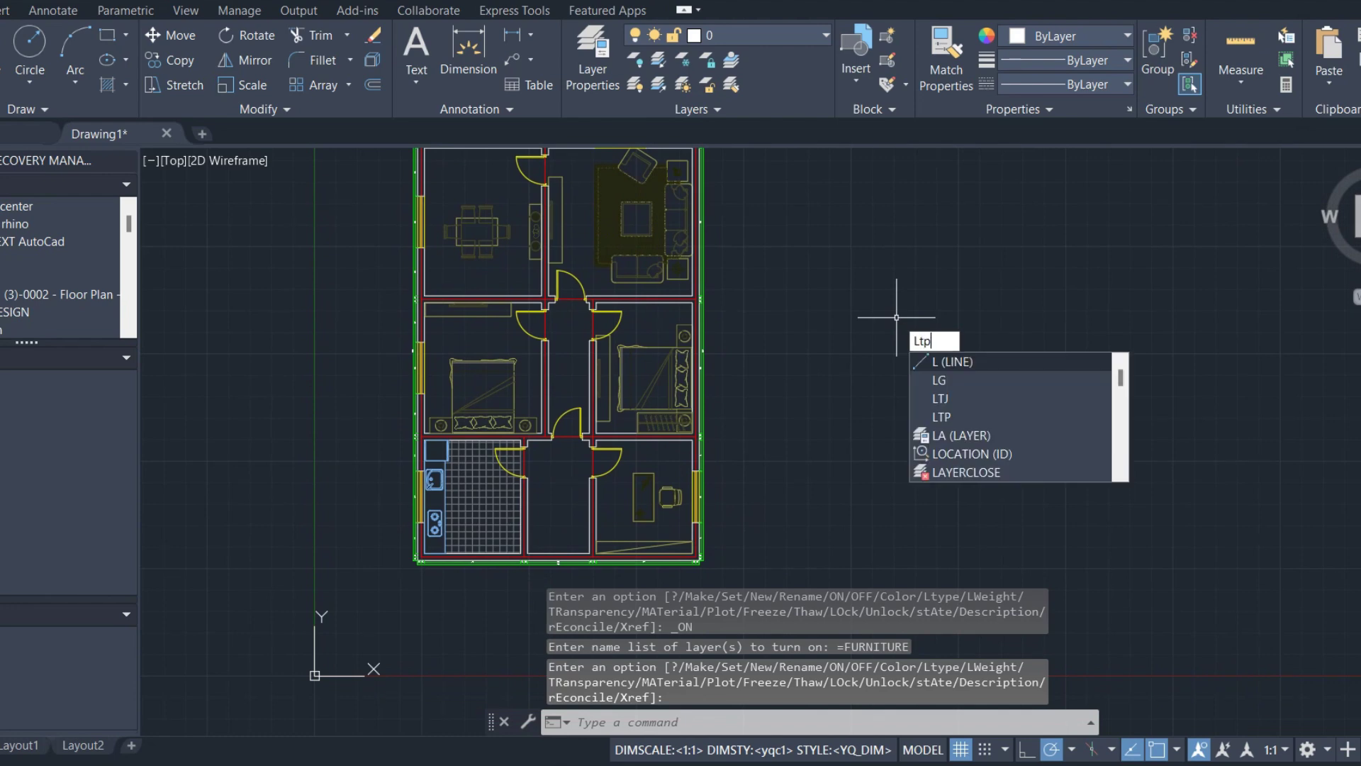
key(Return)
click(628, 558)
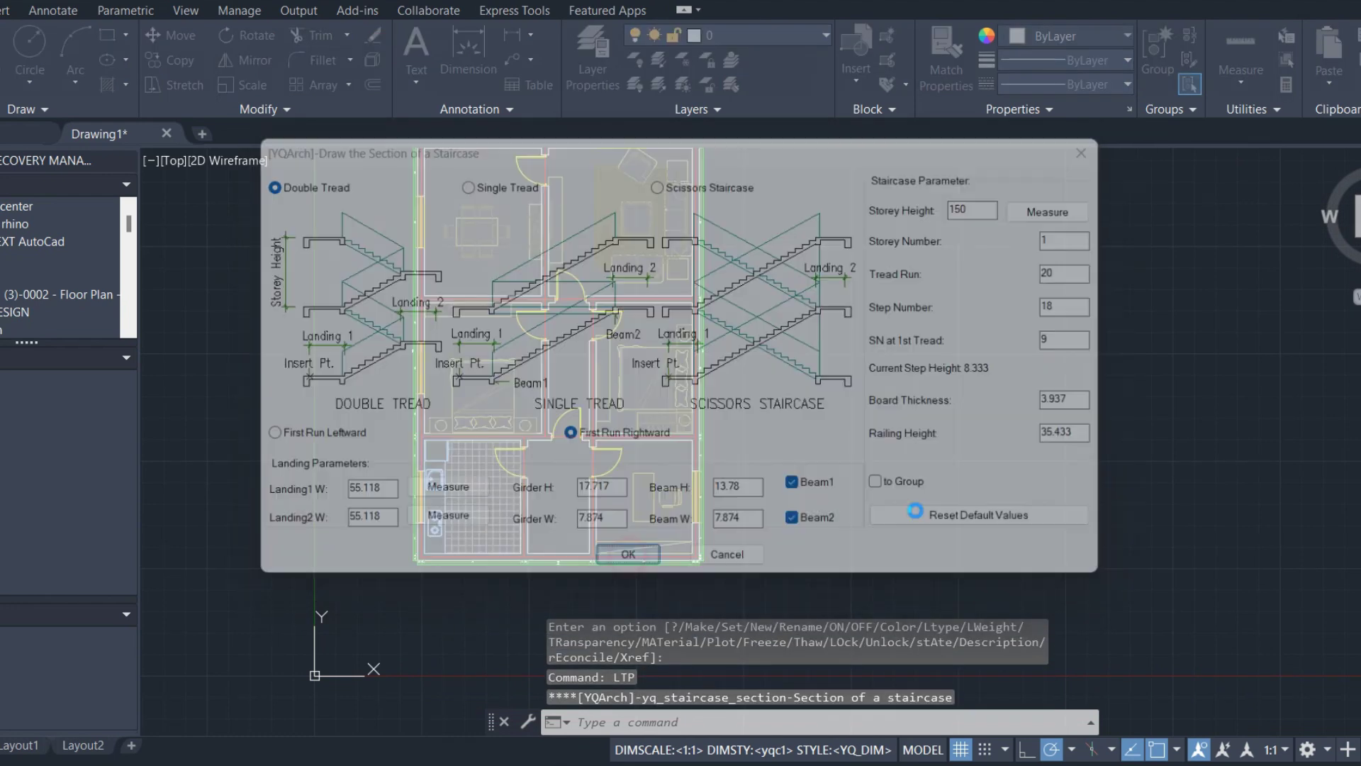
- Erase the plain railing outlines above both flights of the staircase section, keeping the steps and landings
scroll(842, 374, up, 4)
scroll(842, 374, up, 2)
middle_drag(843, 371, 736, 464)
click(741, 471)
click(684, 526)
key(Delete)
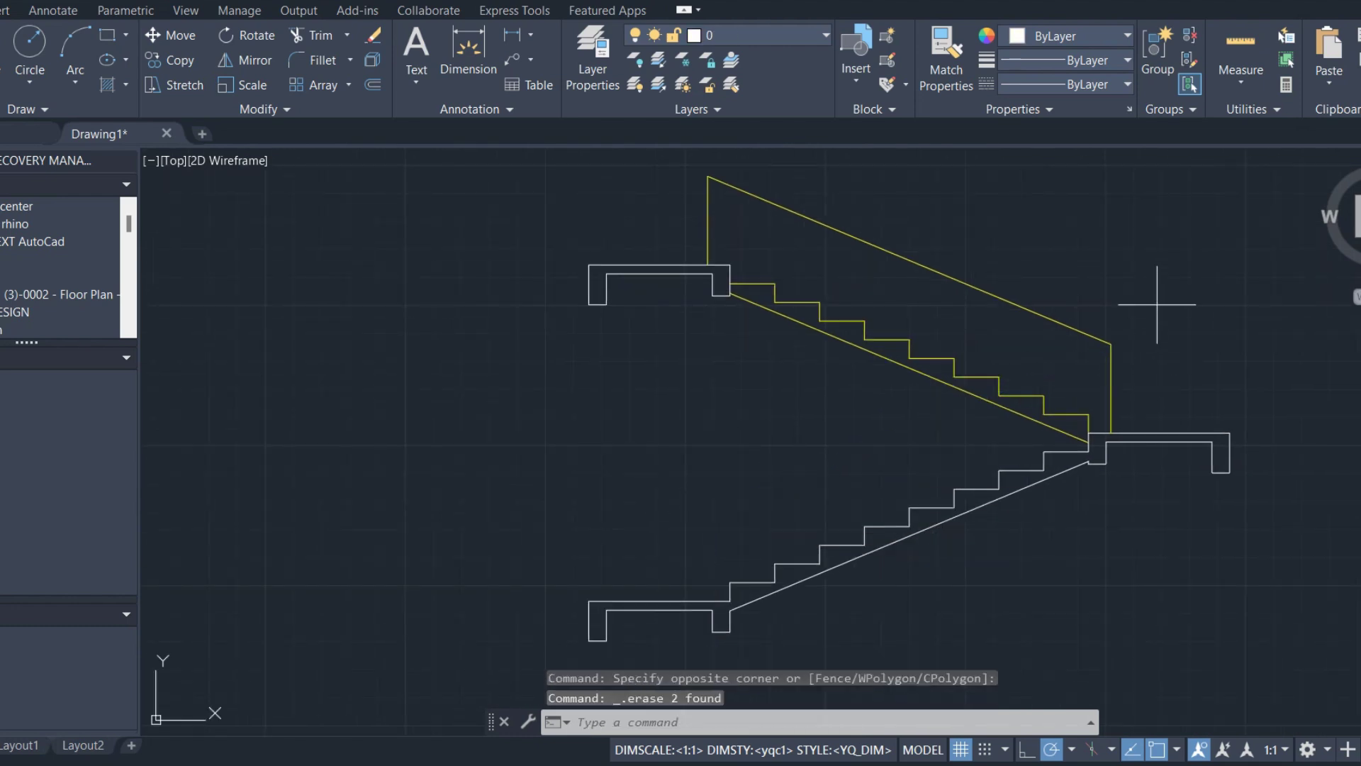
click(1157, 304)
click(1091, 358)
key(Delete)
click(729, 195)
click(658, 227)
key(Delete)
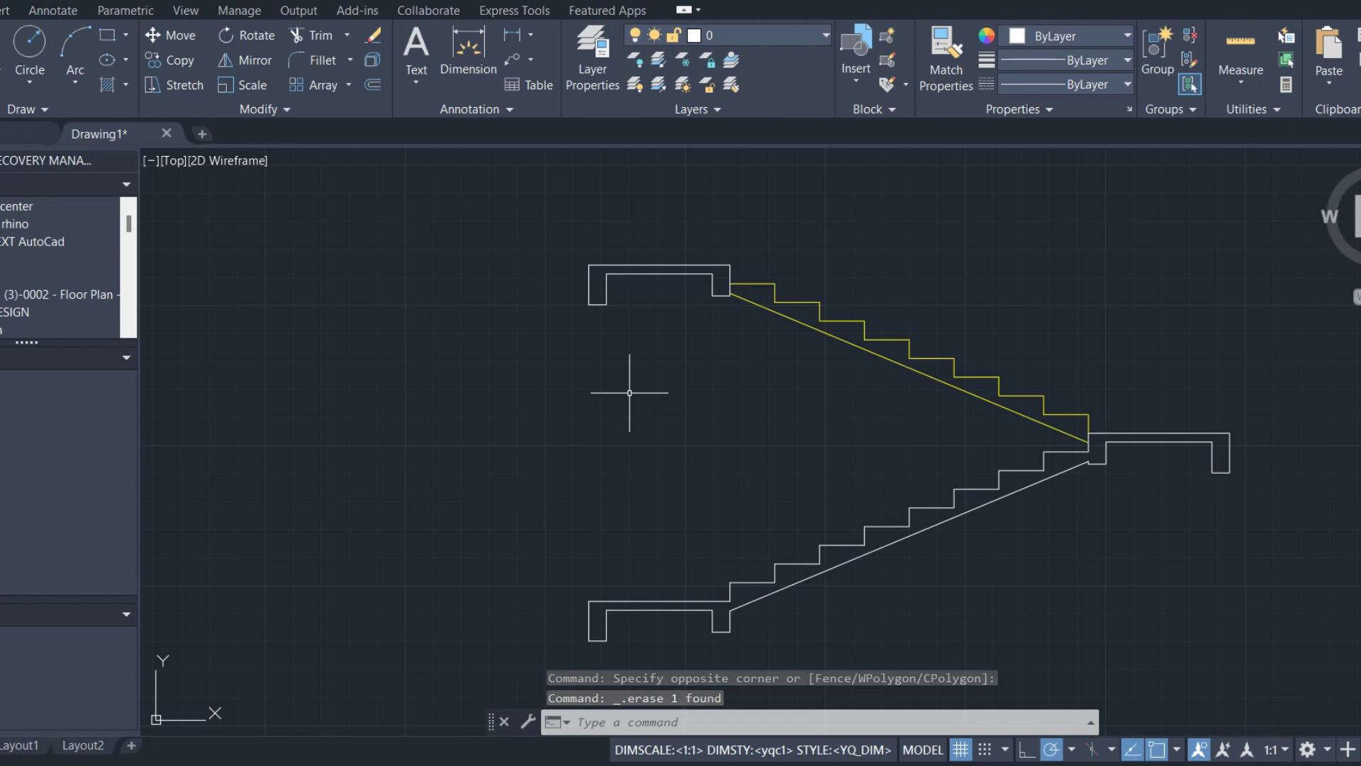
- Add banister elevations along the lower and upper stair flights with YQArch LG, total height 105 and side columns included
text(LG)
key(Return)
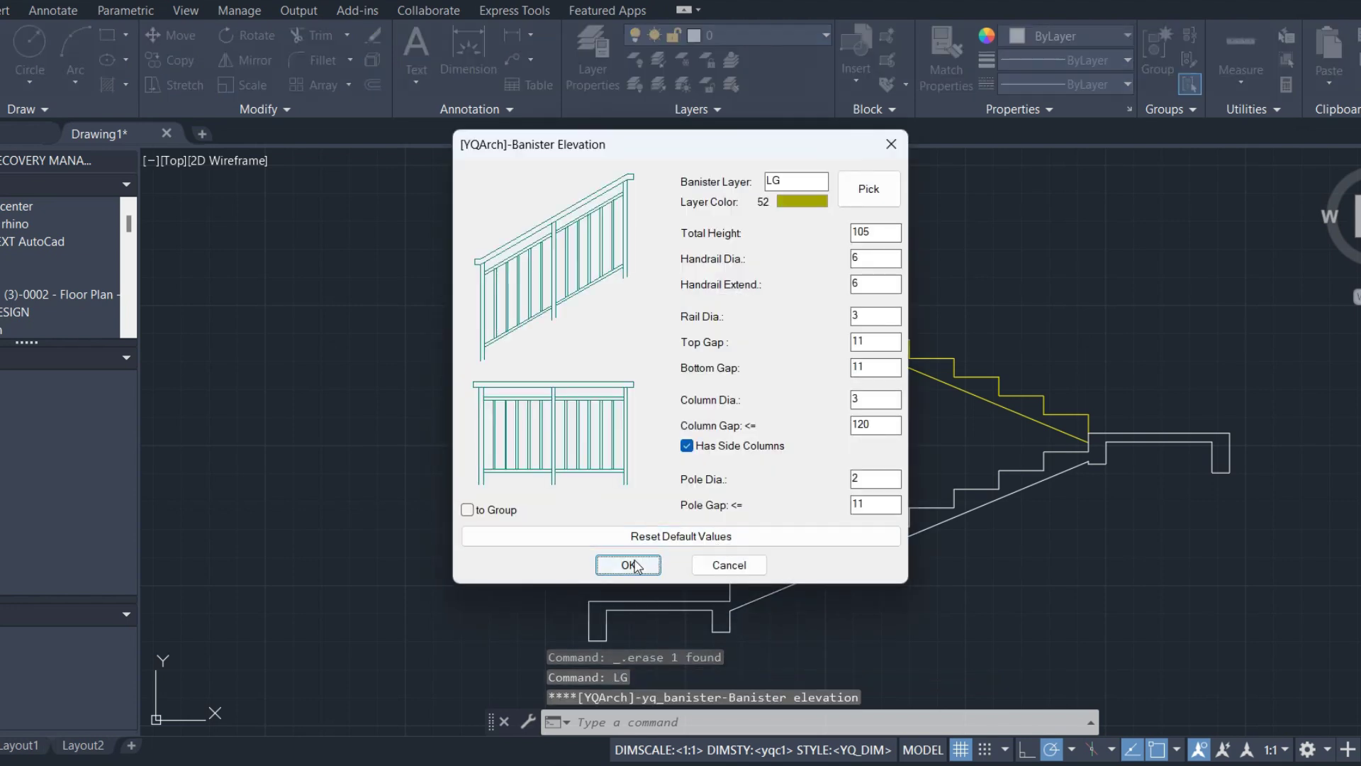
click(624, 560)
click(729, 576)
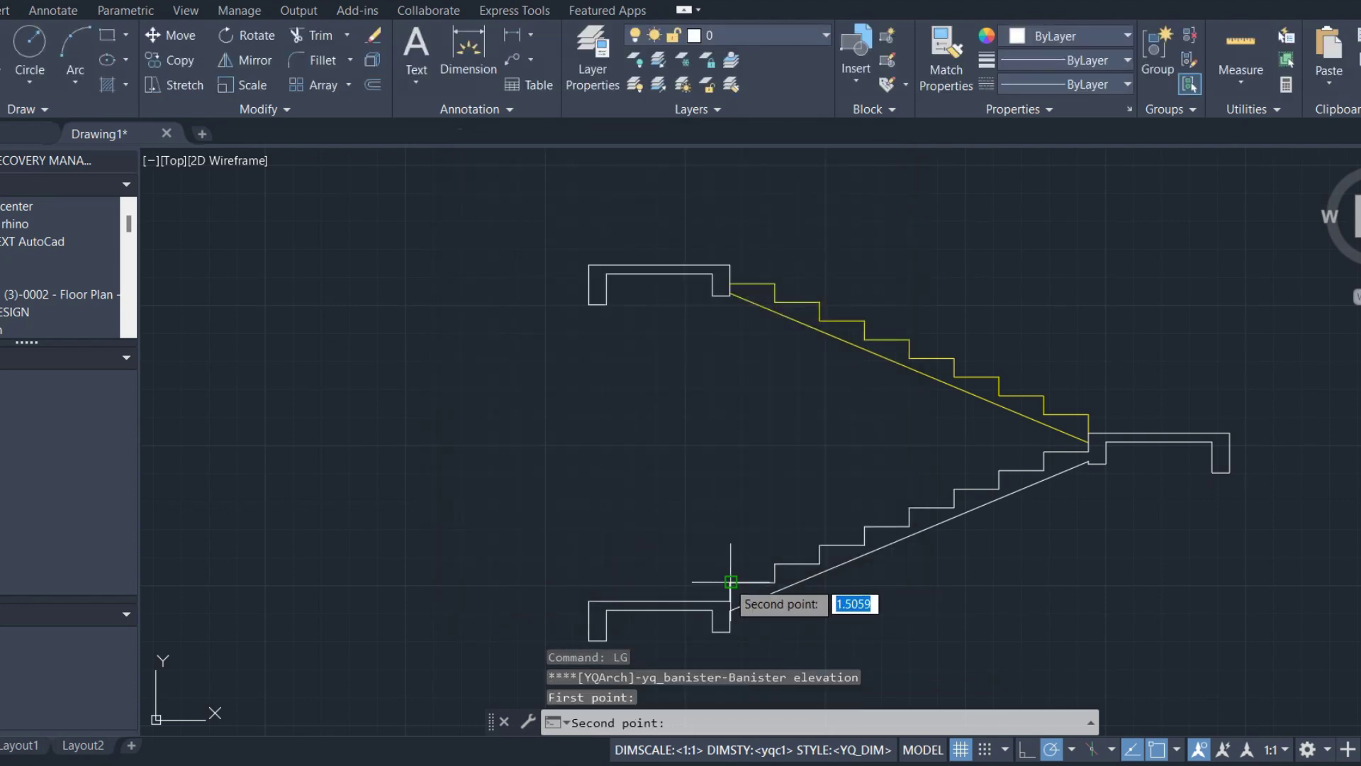
click(1091, 432)
click(1089, 432)
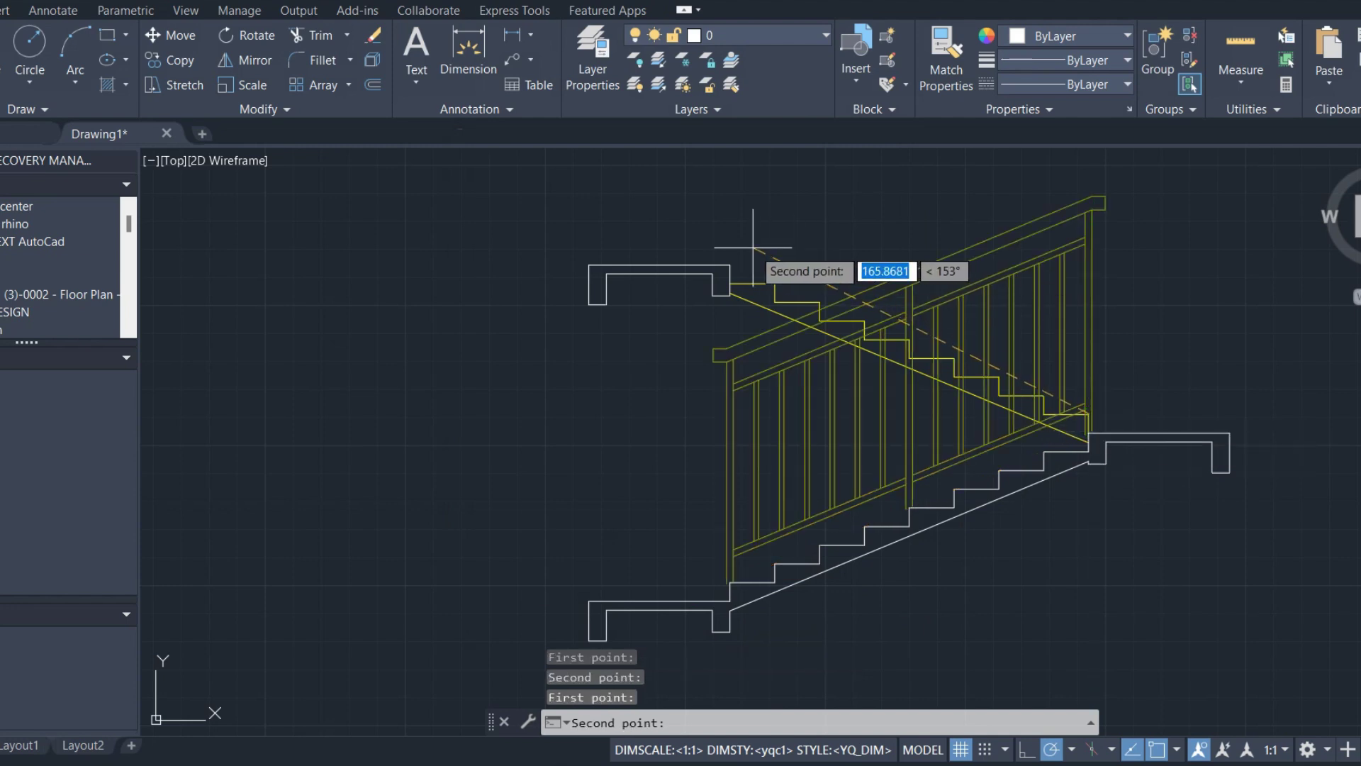
key(Return)
scroll(885, 368, down, 4)
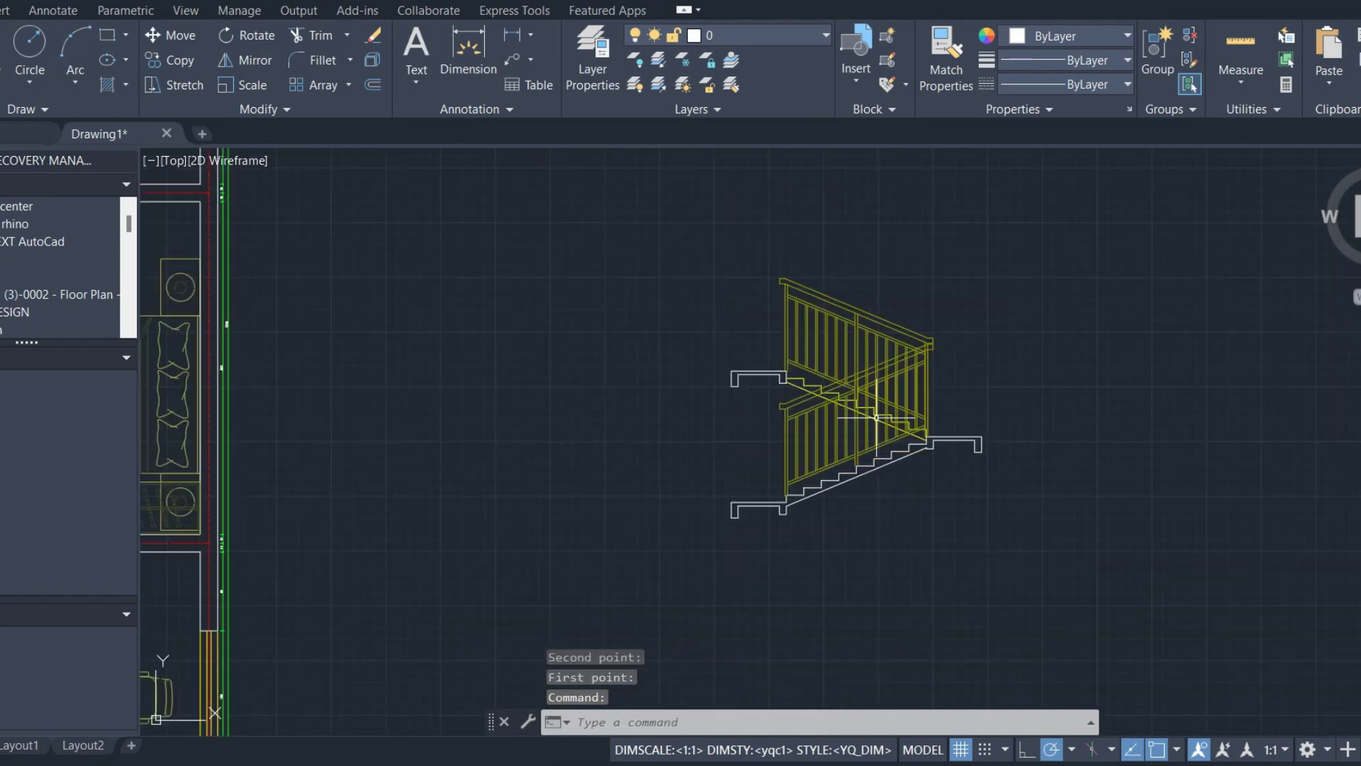